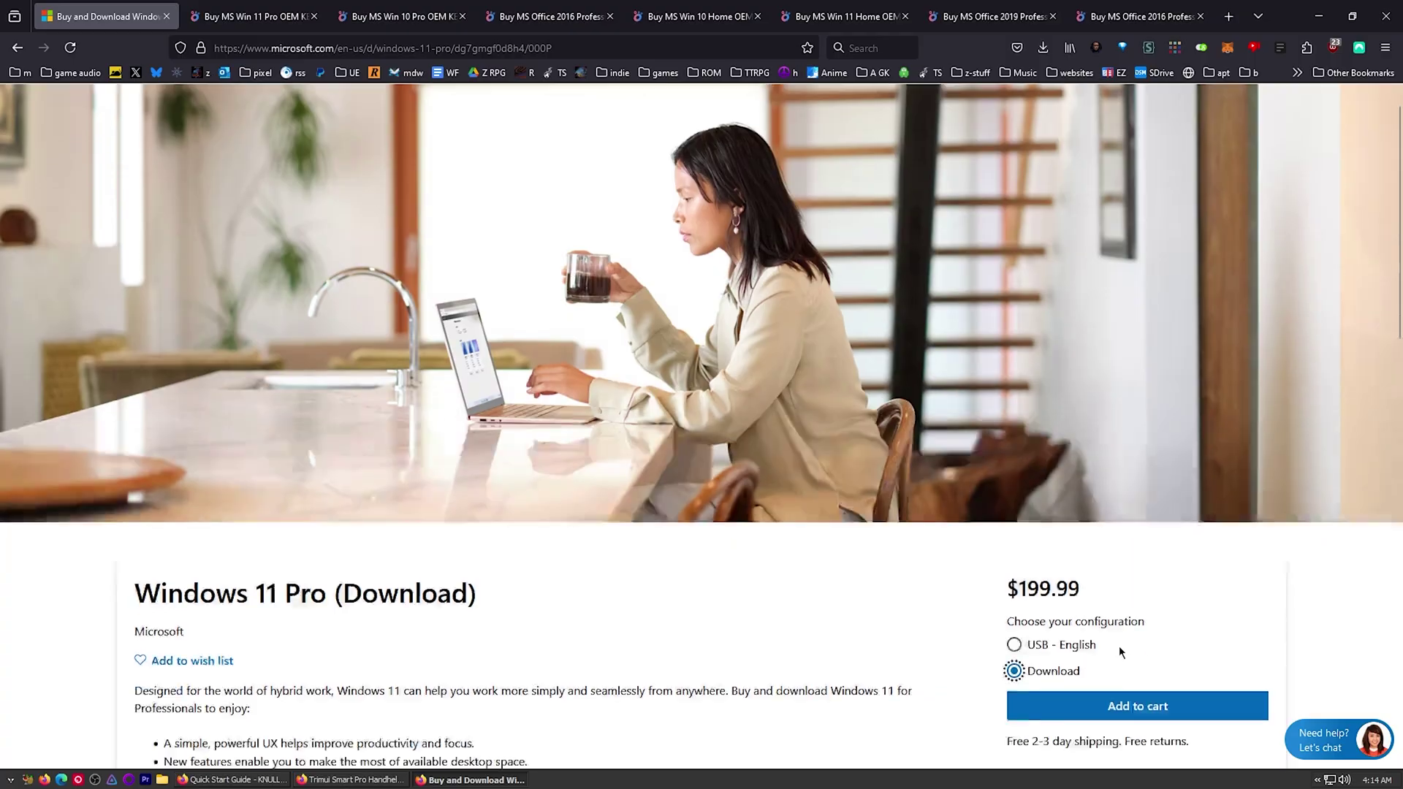
# Zoom in on Microsoft Store and highlight the $199.99 Windows 11 Pro price.
pyautogui.hotkey('ctrl', '+')
pyautogui.hotkey('ctrl', '+')
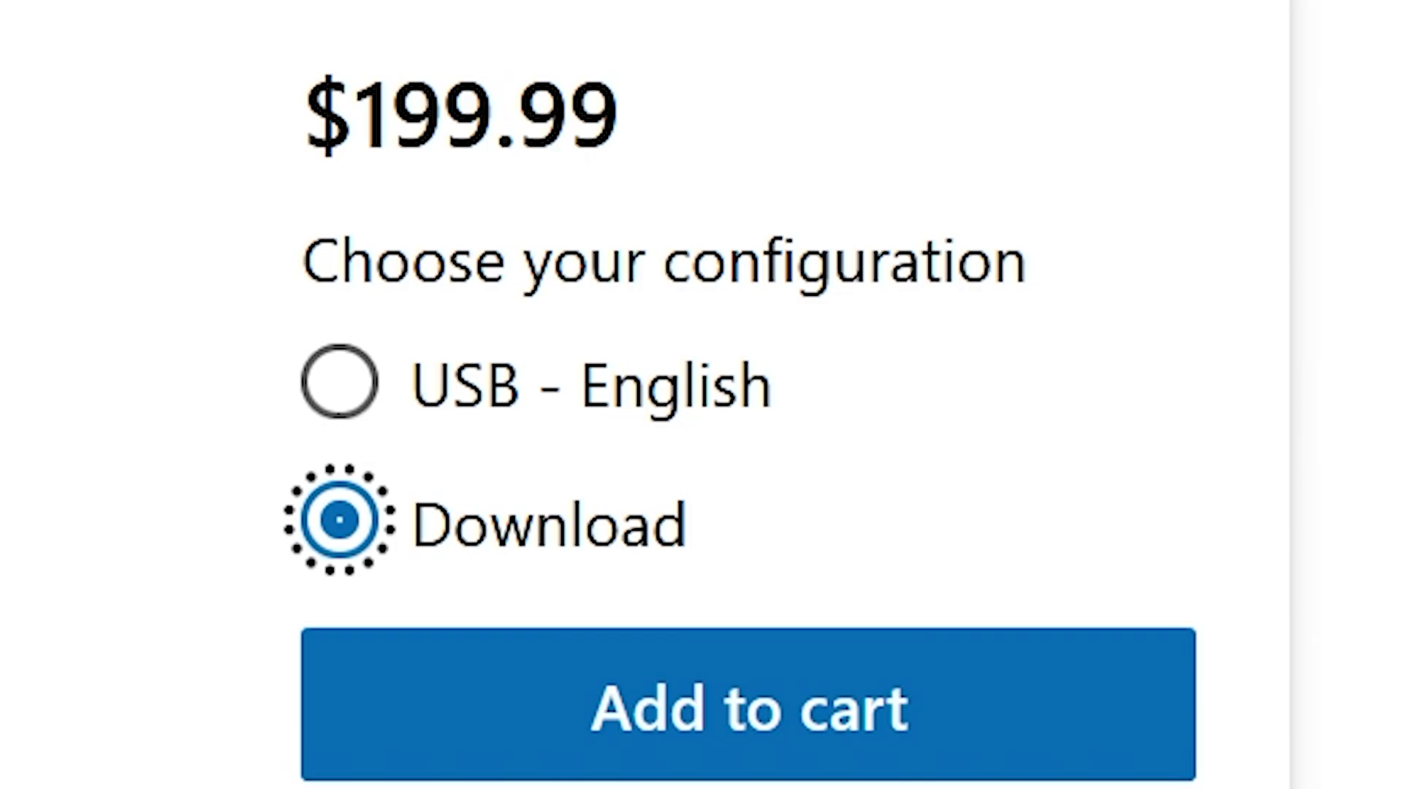
pyautogui.tripleClick(473, 125)
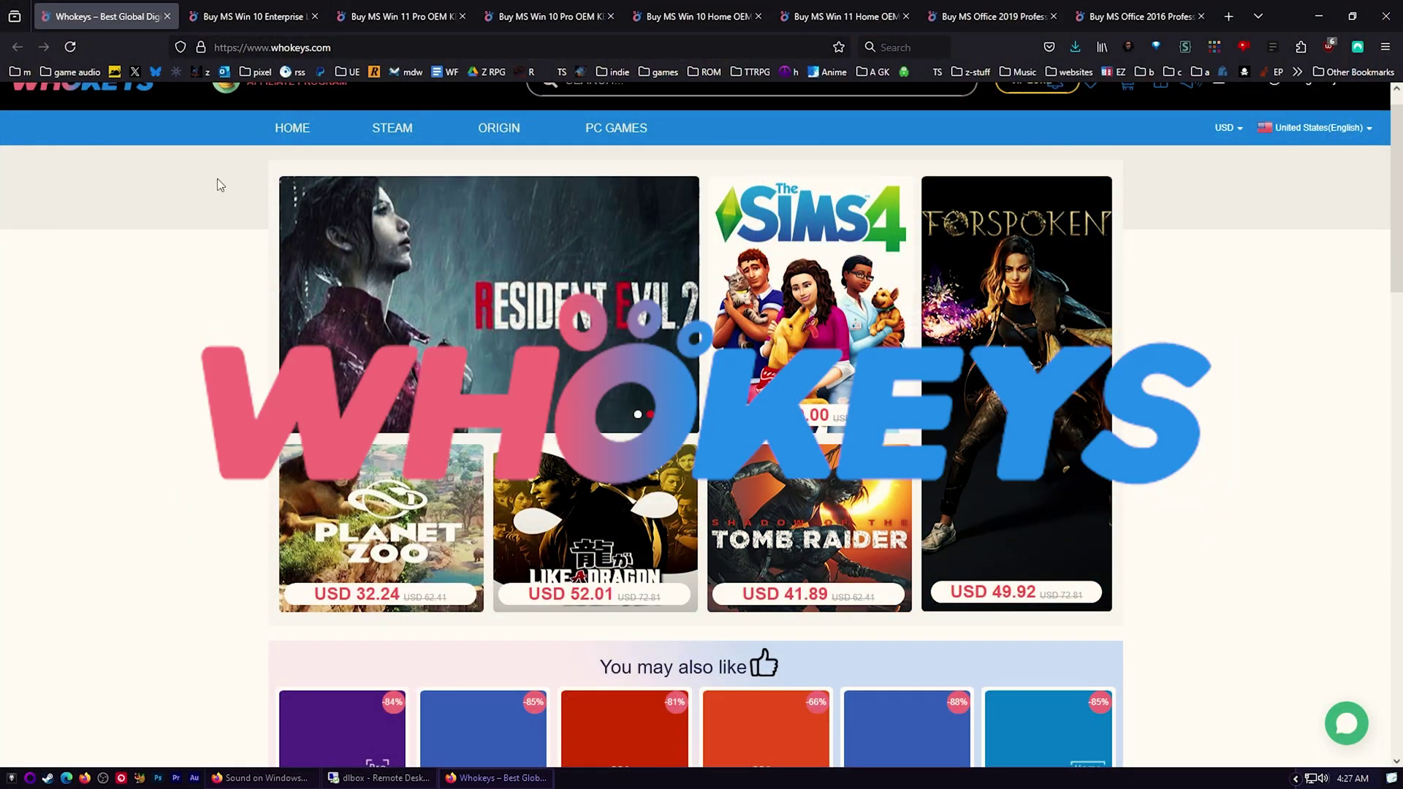
# Add the USD 14.81 Win 10 Enterprise LTSC key to the cart and apply code TS25 for USD 11.11.
pyautogui.hotkey('ctrl', 'Tab')
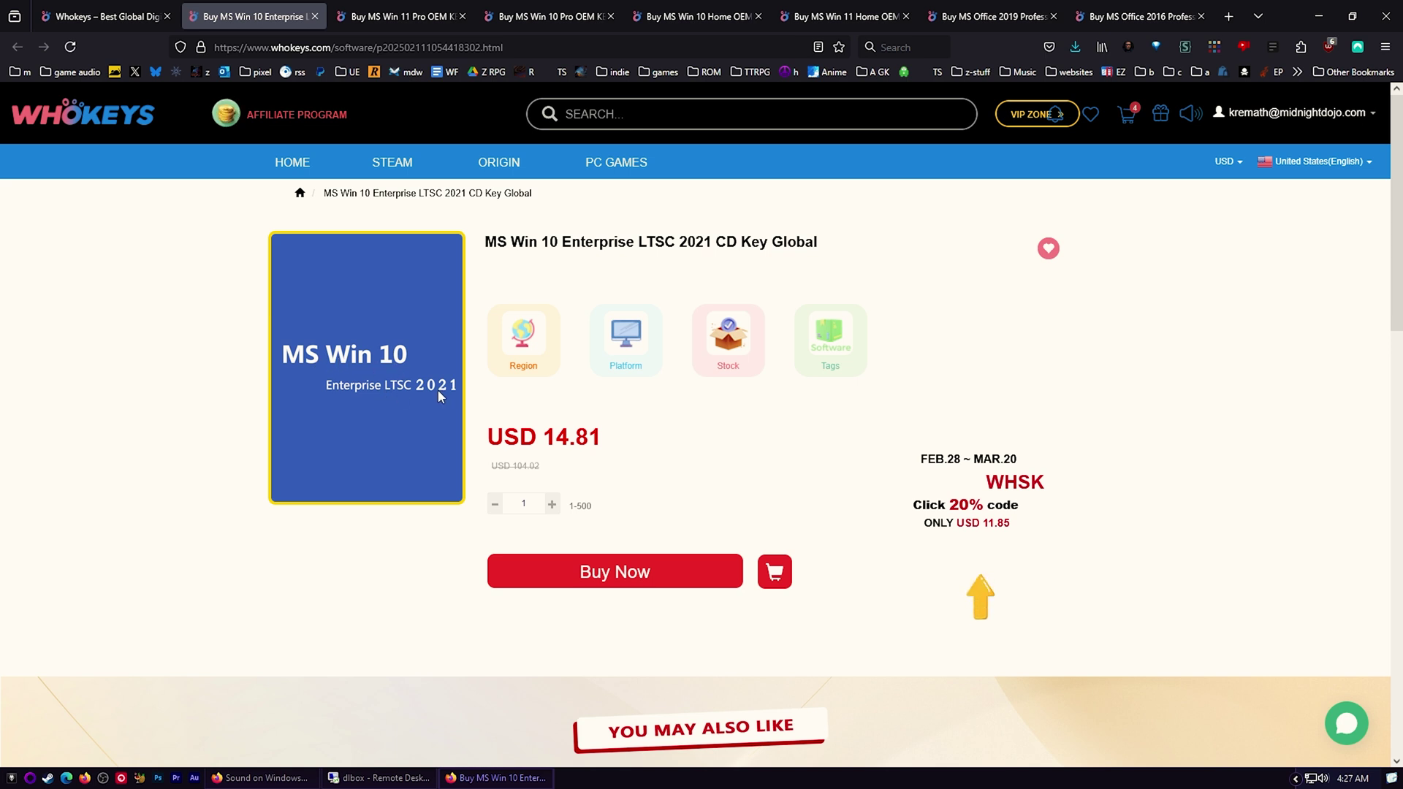
pyautogui.doubleClick(574, 437)
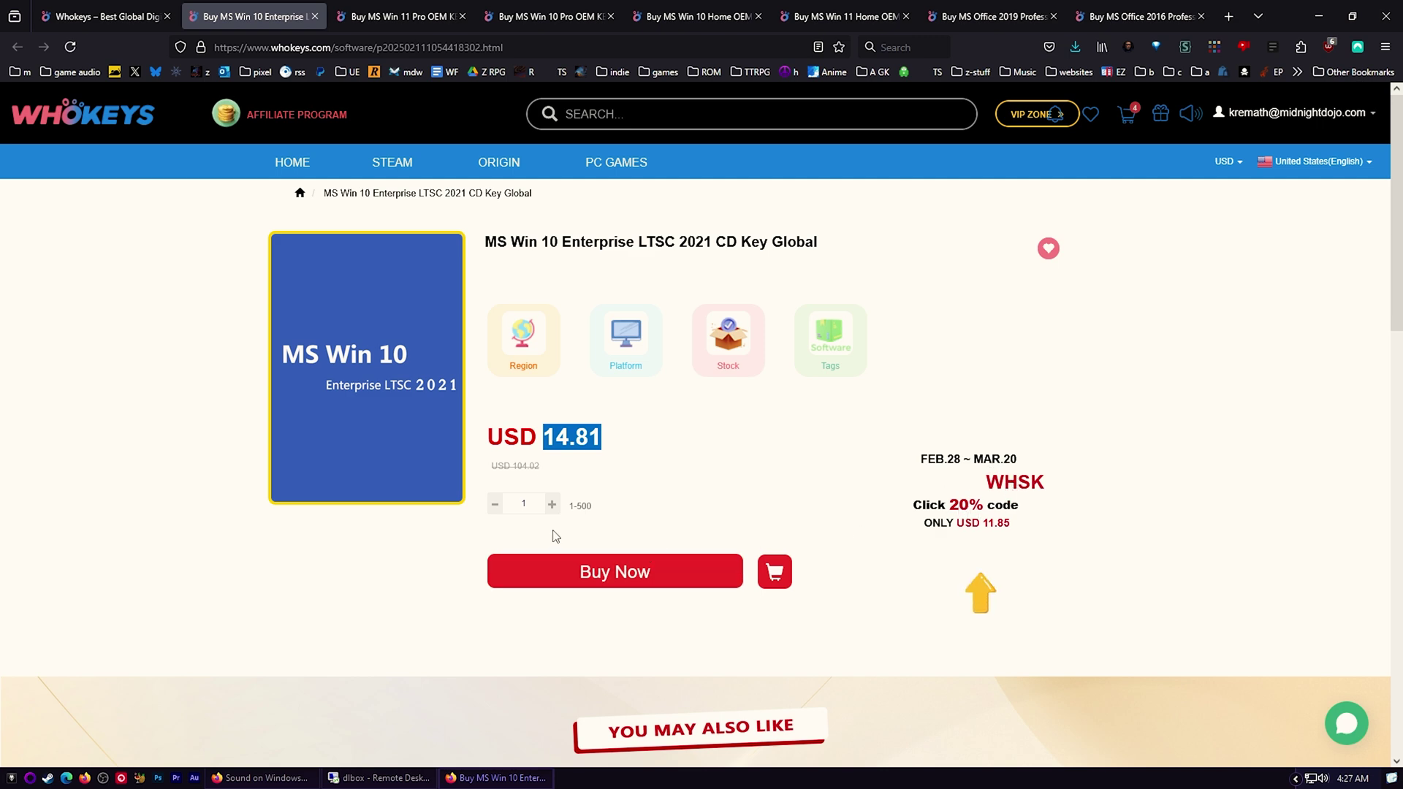
pyautogui.click(775, 571)
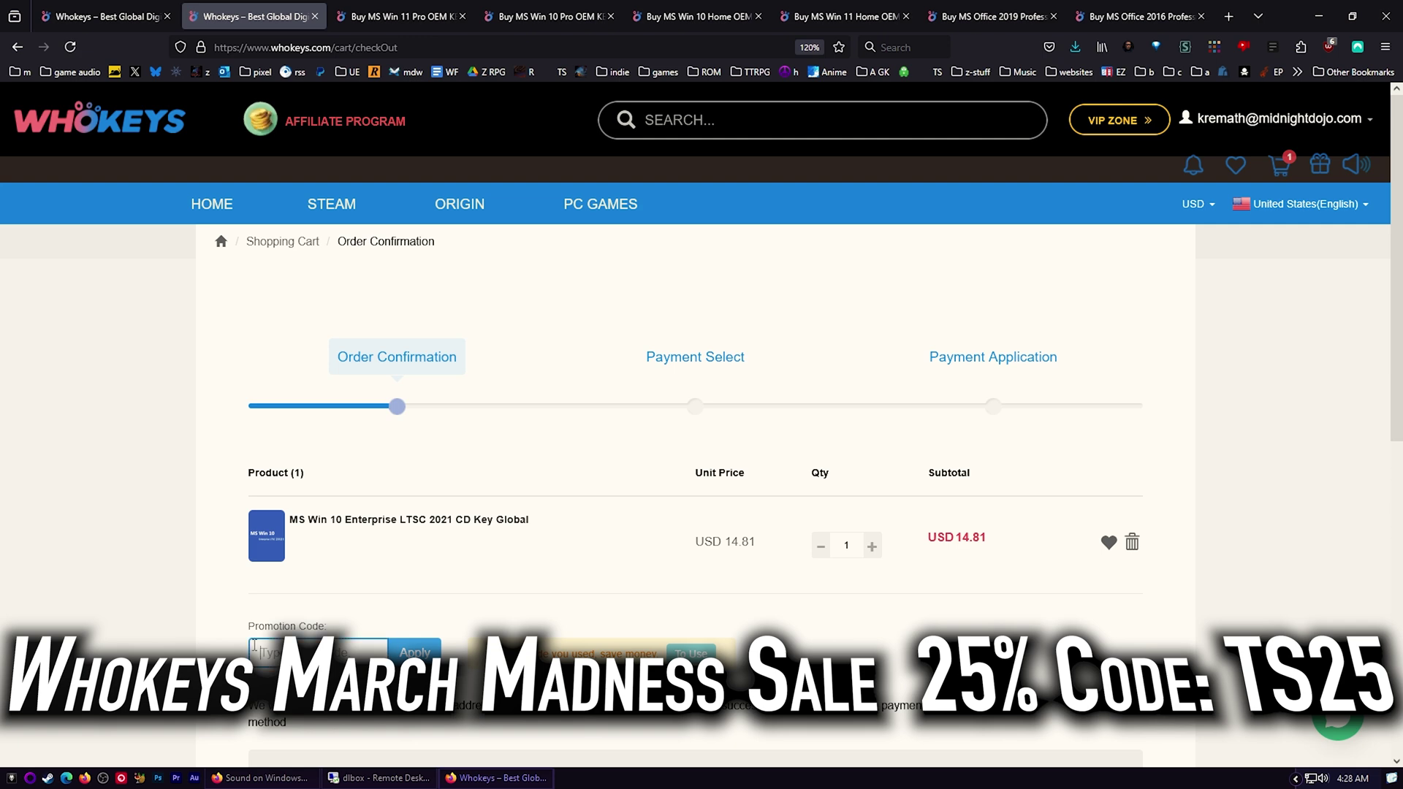
pyautogui.write('TS25')
pyautogui.click(414, 653)
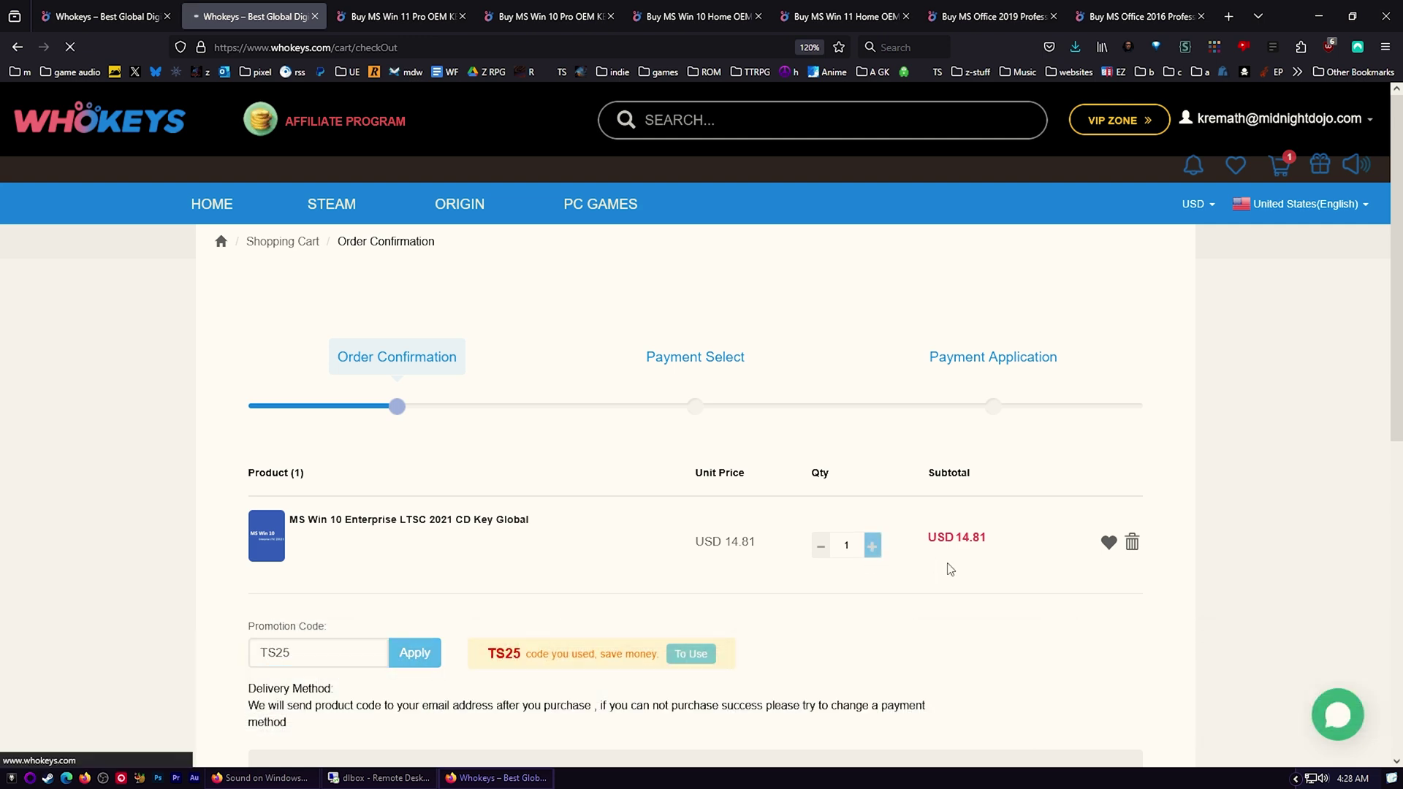
pyautogui.scroll(2, 951, 570)
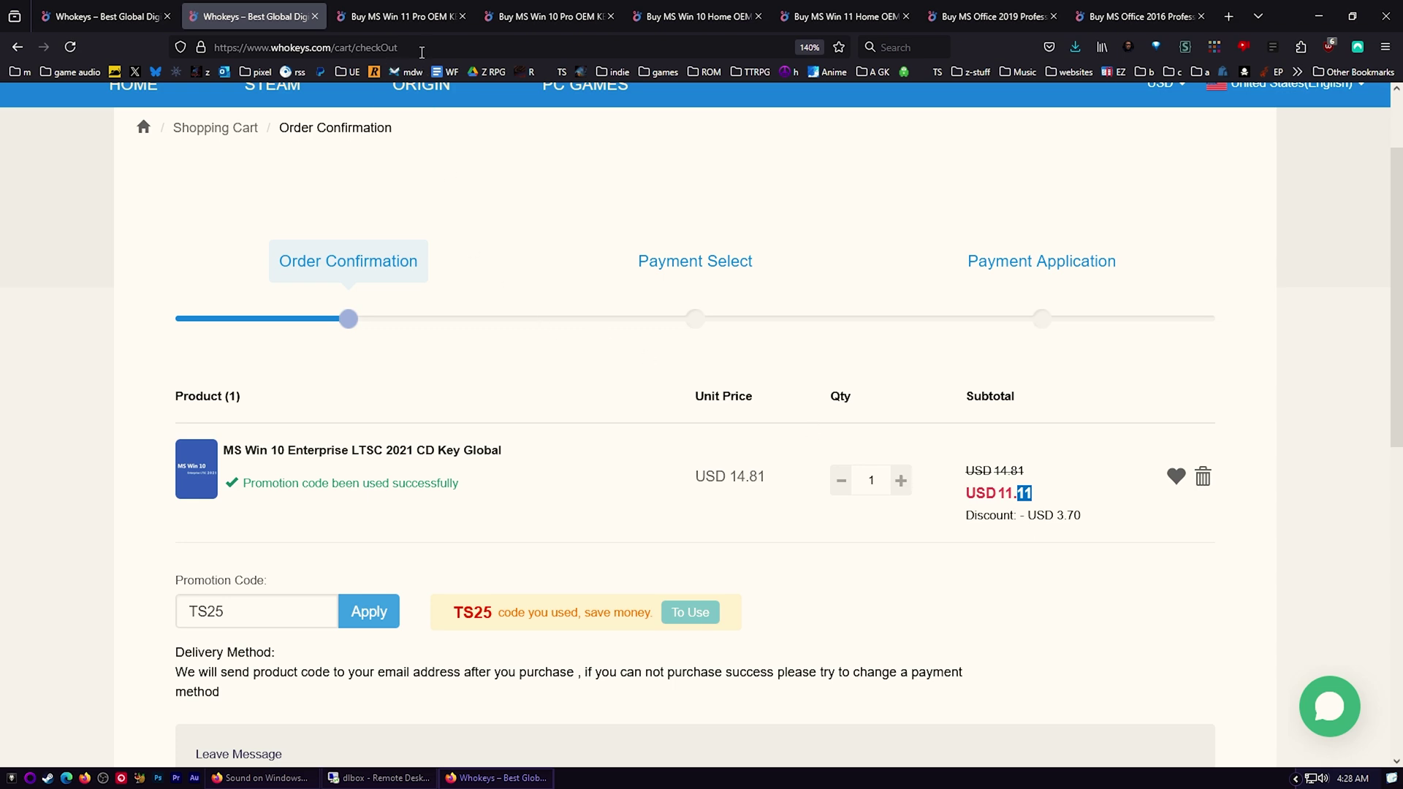
pyautogui.click(410, 16)
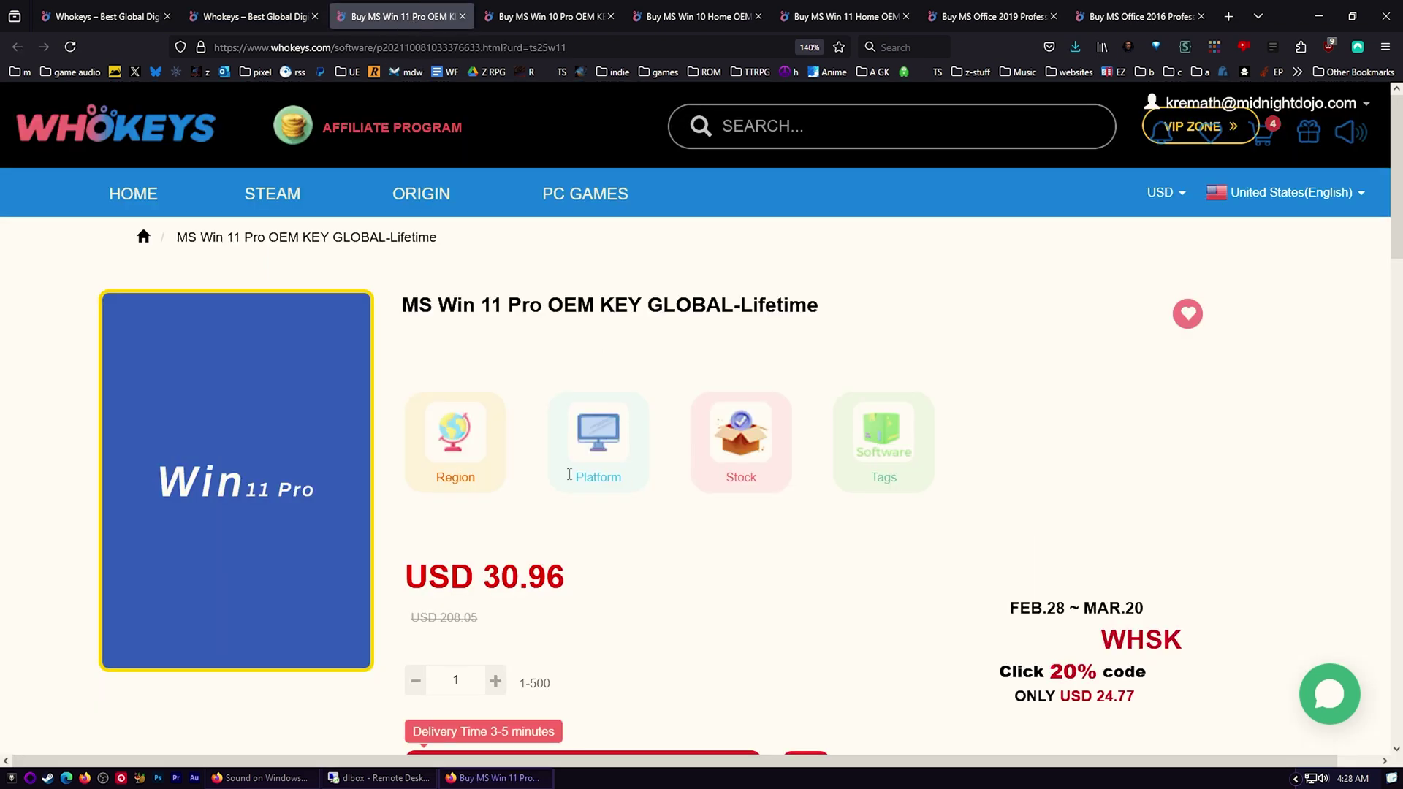
# Check the Win 11 Pro OEM listing and highlight its discounted USD 23.22 subtotal.
pyautogui.scroll(-2, 560, 476)
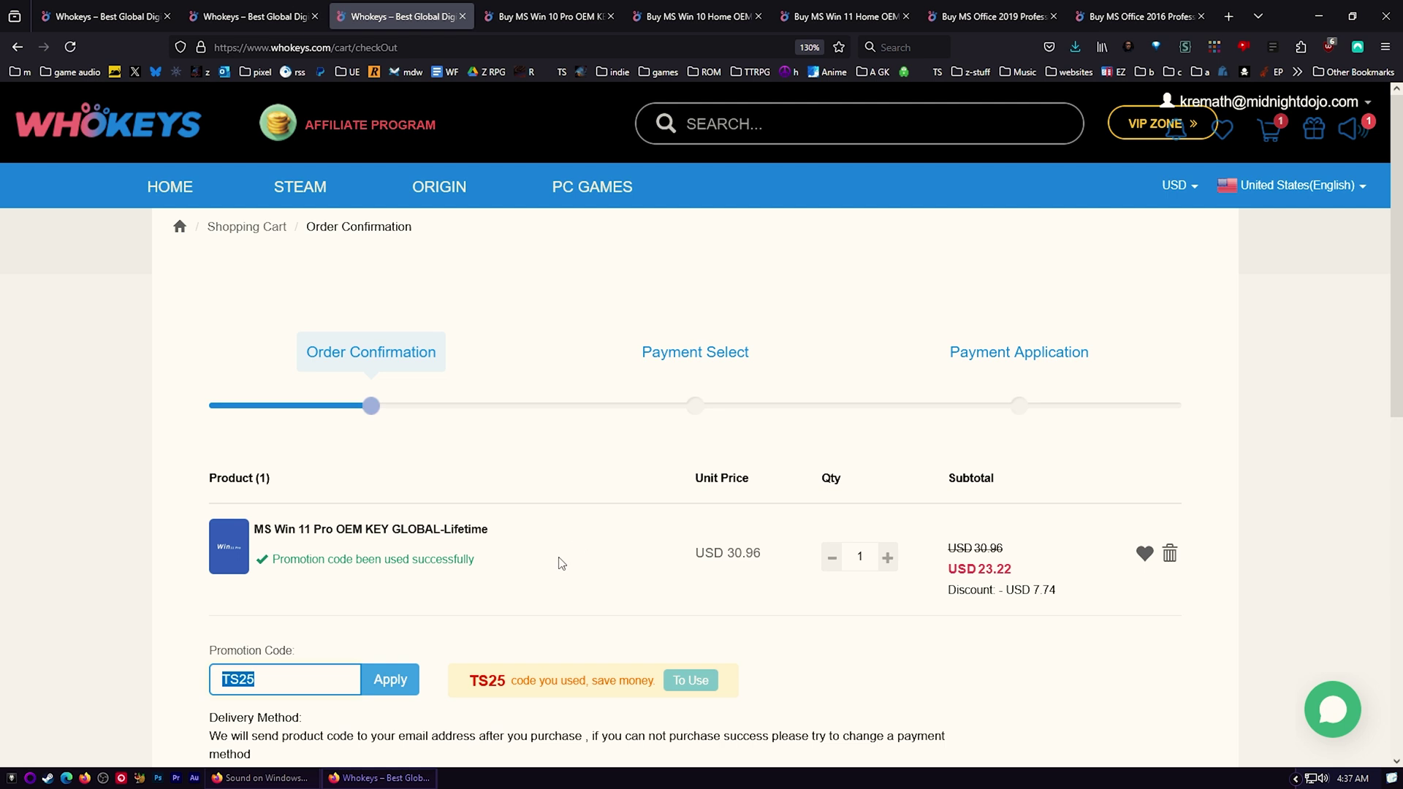
pyautogui.scroll(-1, 561, 563)
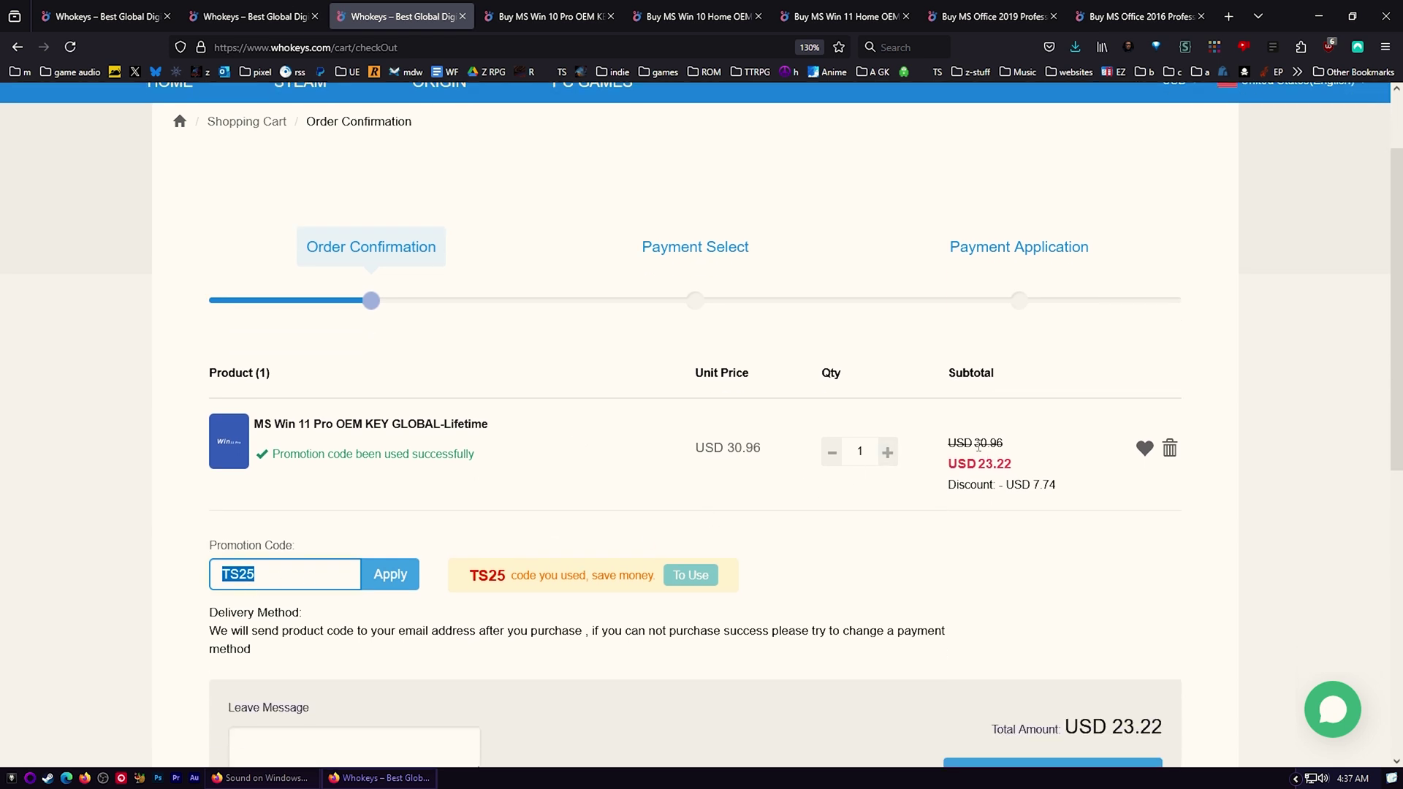
pyautogui.moveTo(981, 469); pyautogui.dragTo(1013, 466)
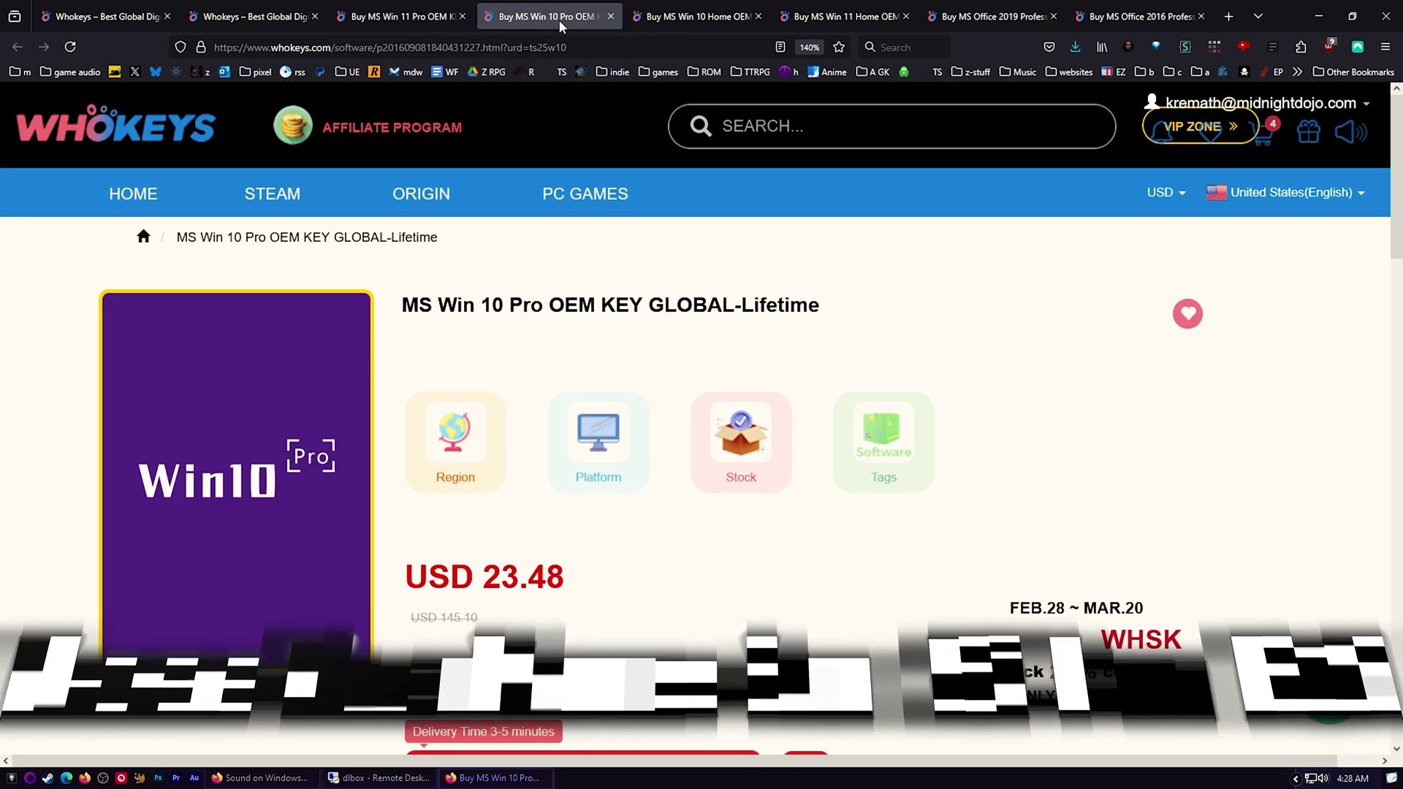
# Browse the Win 10 Home, Win 11 Home, Office 2019 (USD 71.42) and Office 2016 listings, then return to checkout.
pyautogui.click(718, 20)
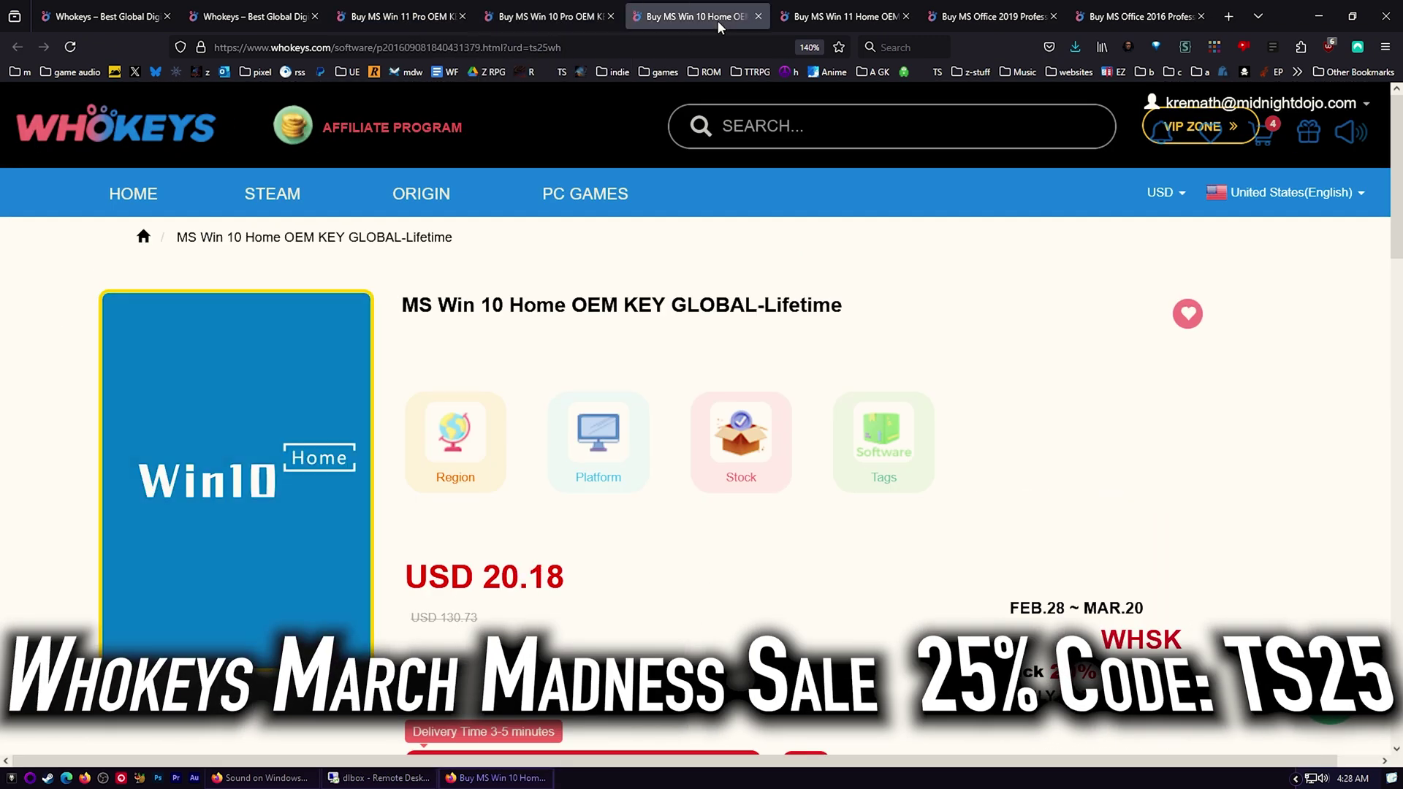
pyautogui.click(809, 21)
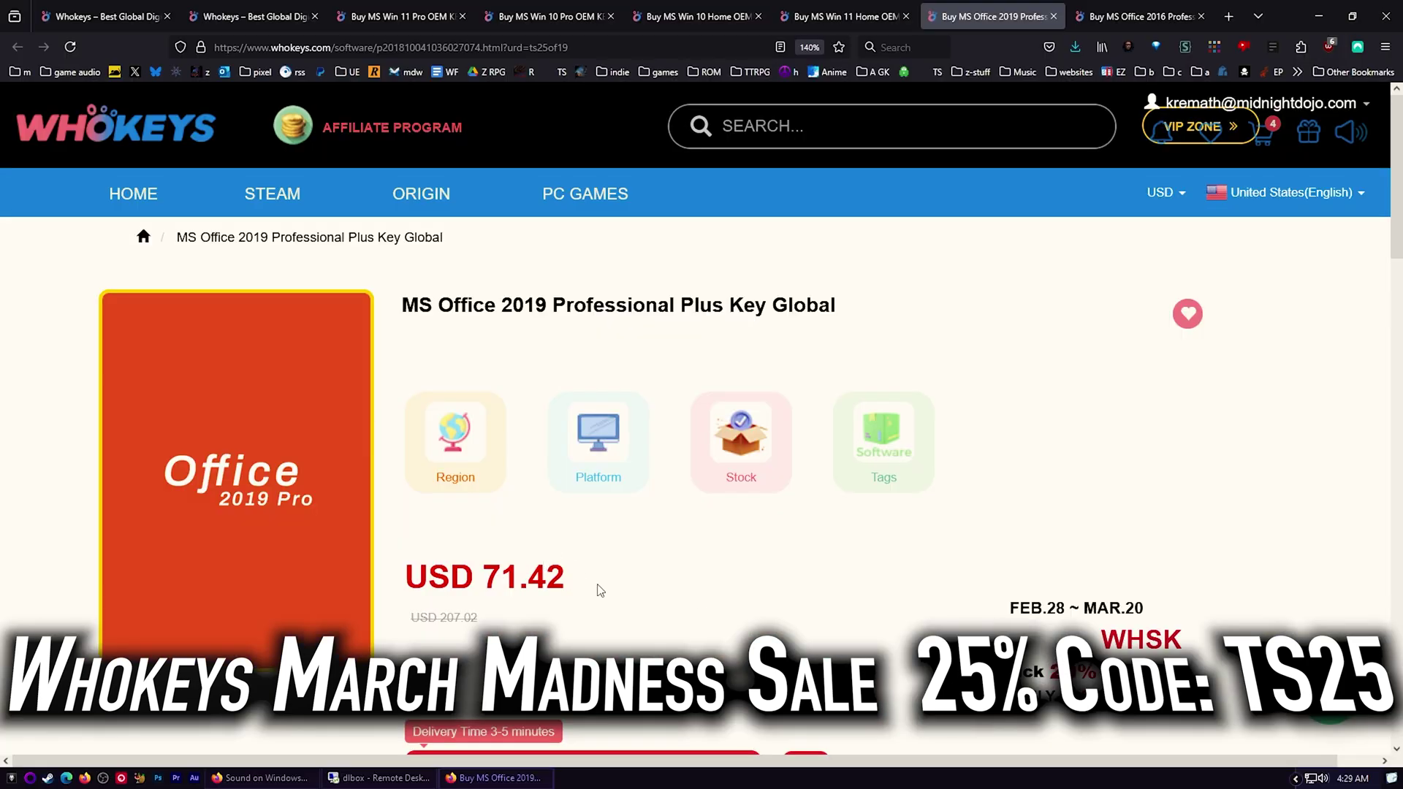
pyautogui.moveTo(600, 590); pyautogui.dragTo(483, 585)
pyautogui.click(678, 617)
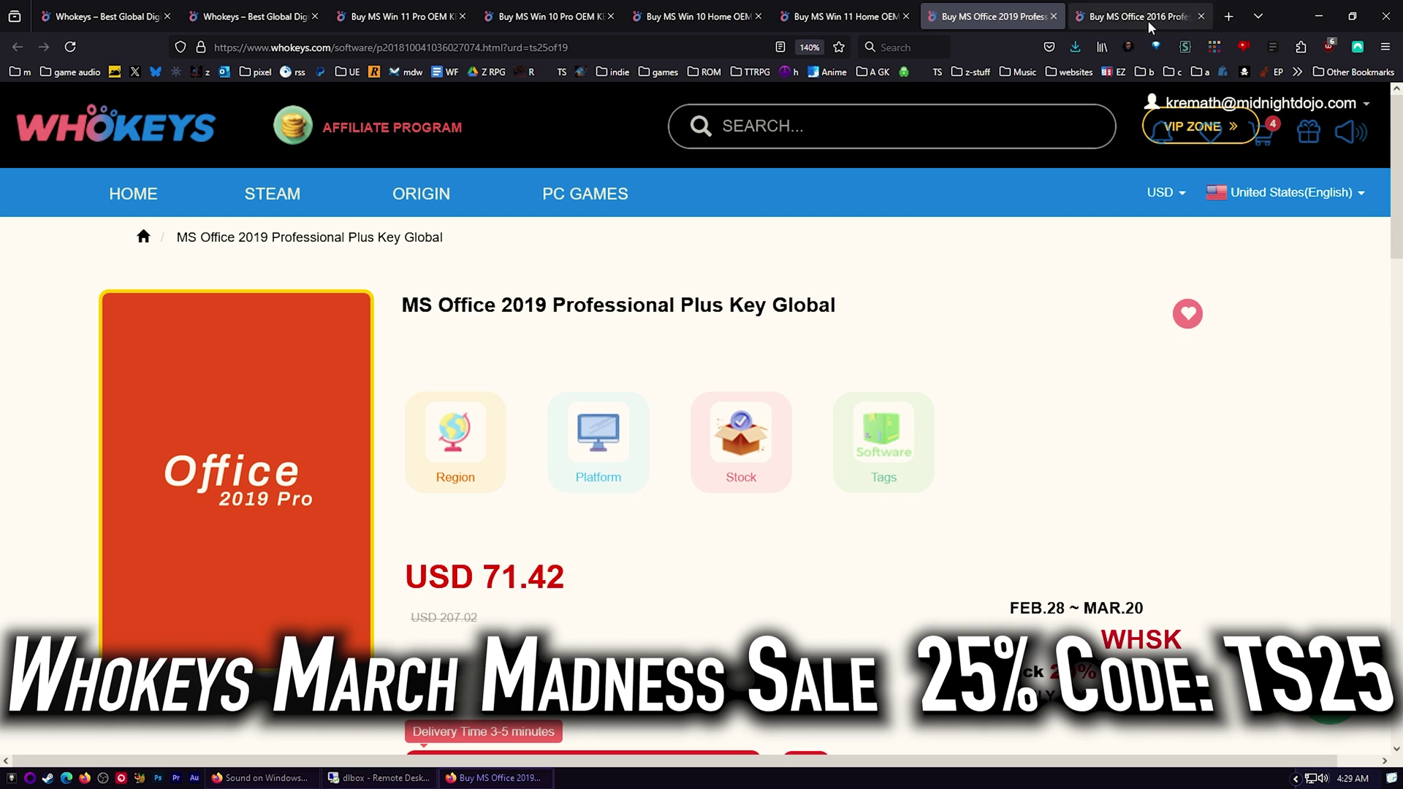
pyautogui.click(1150, 27)
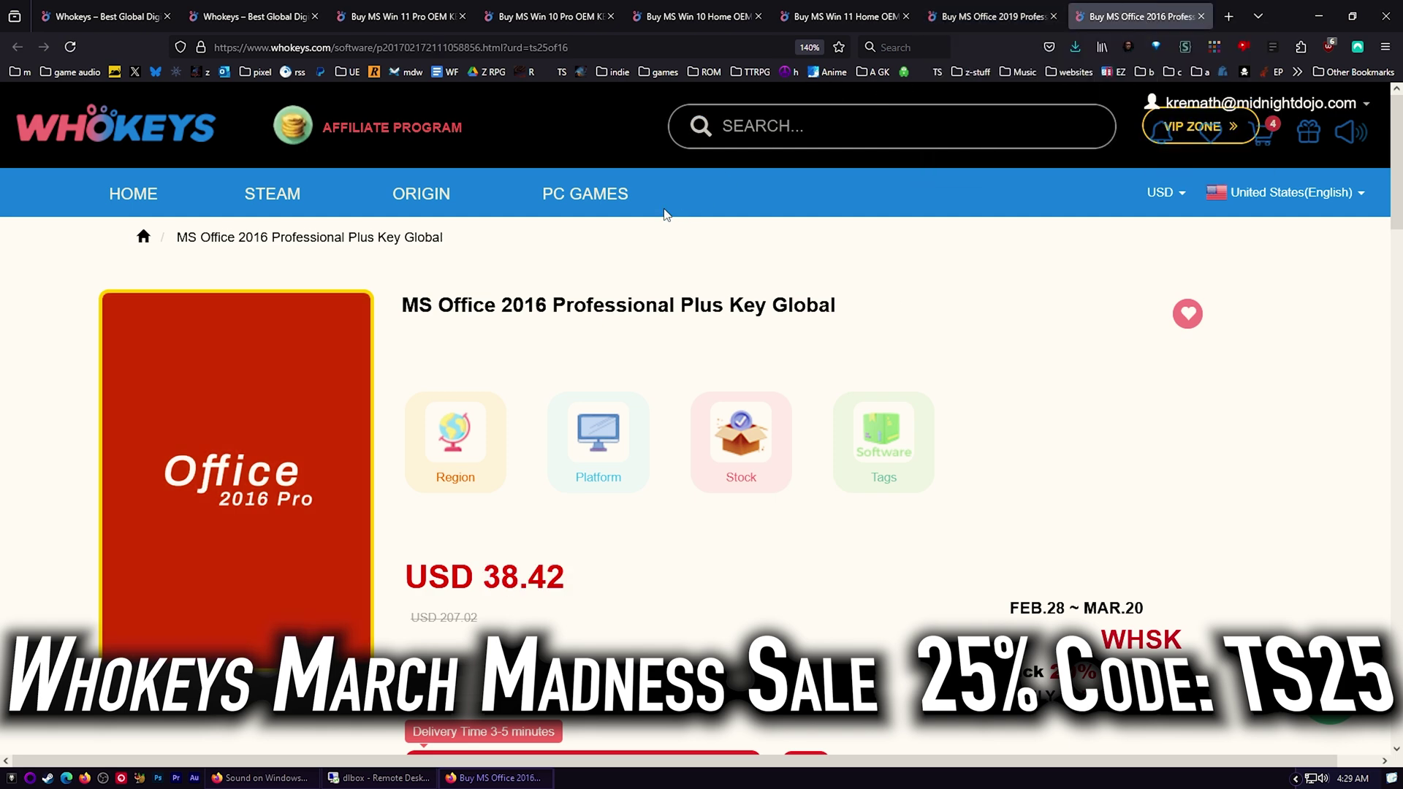
pyautogui.hotkey('ctrl', '2')
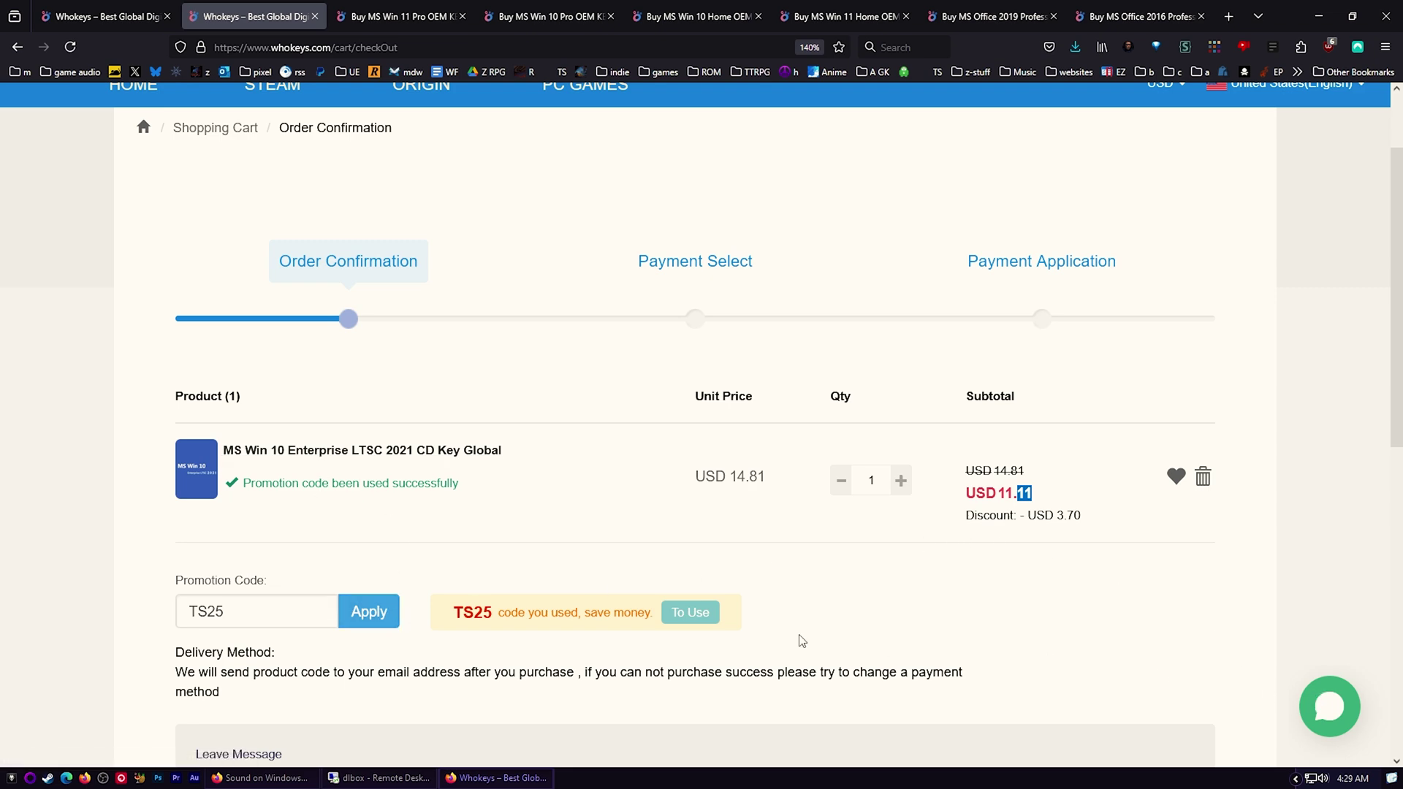
# Submit the order, enter the card CVC, pay USD 11.44, and view the purchased orders.
pyautogui.scroll(-5, 801, 641)
pyautogui.click(1118, 497)
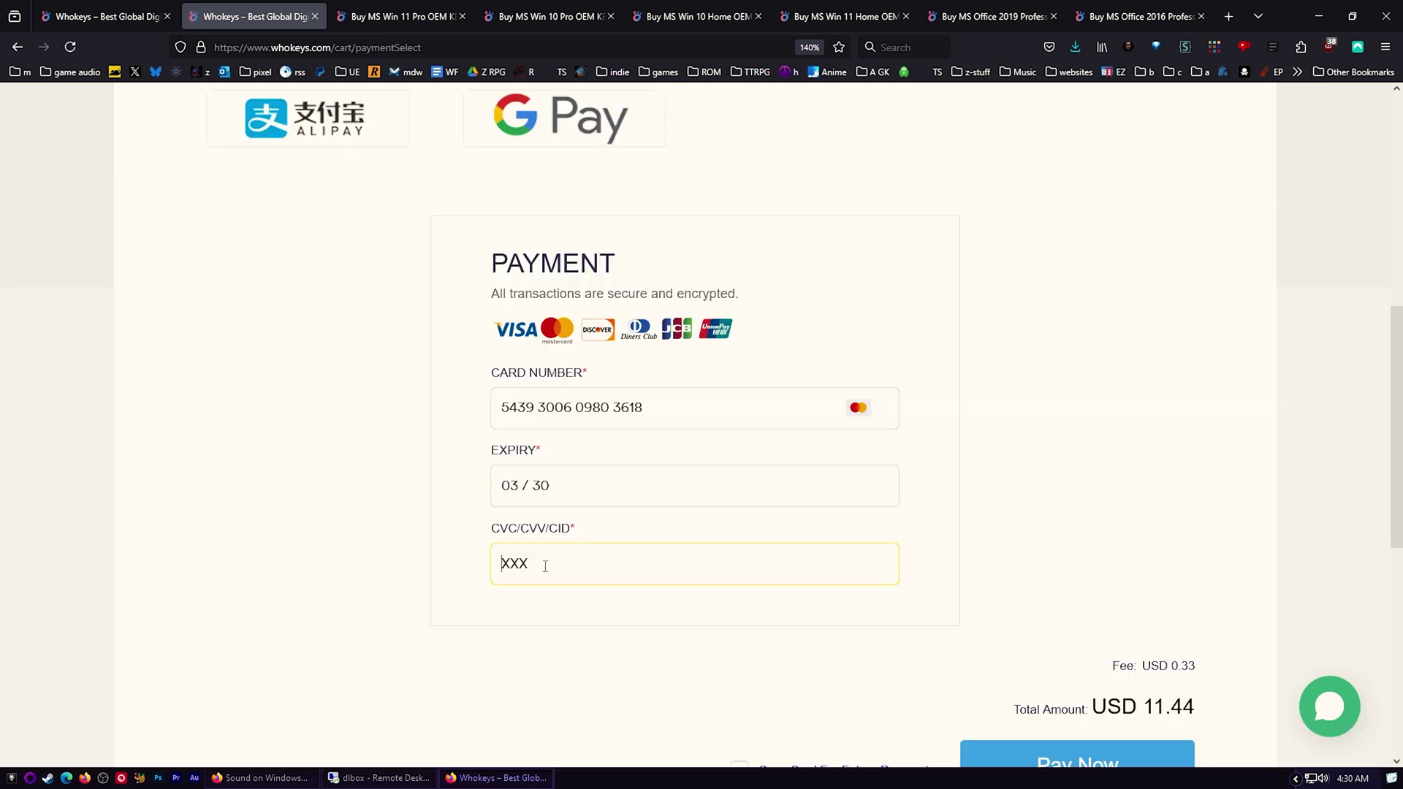
pyautogui.scroll(-2, 560, 297)
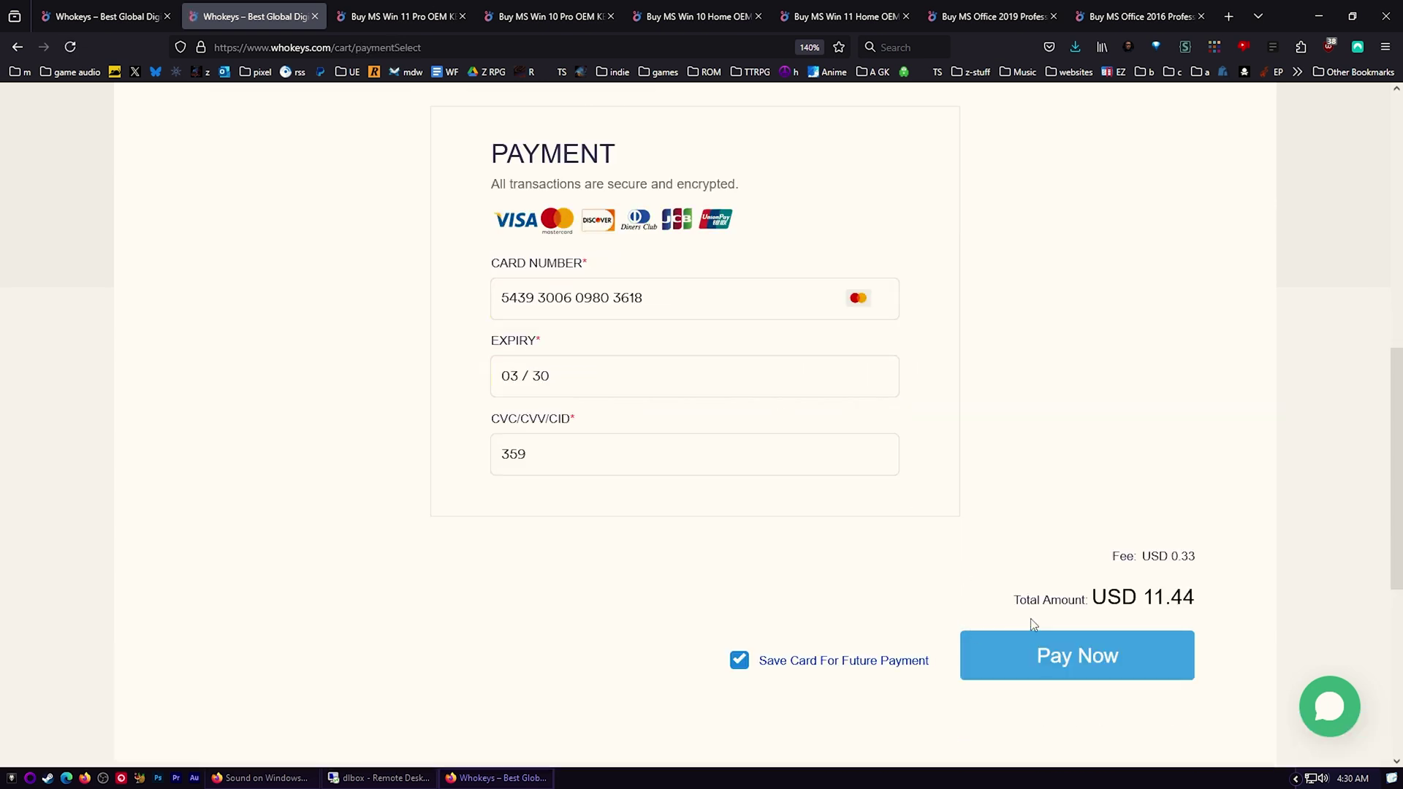
pyautogui.click(1062, 657)
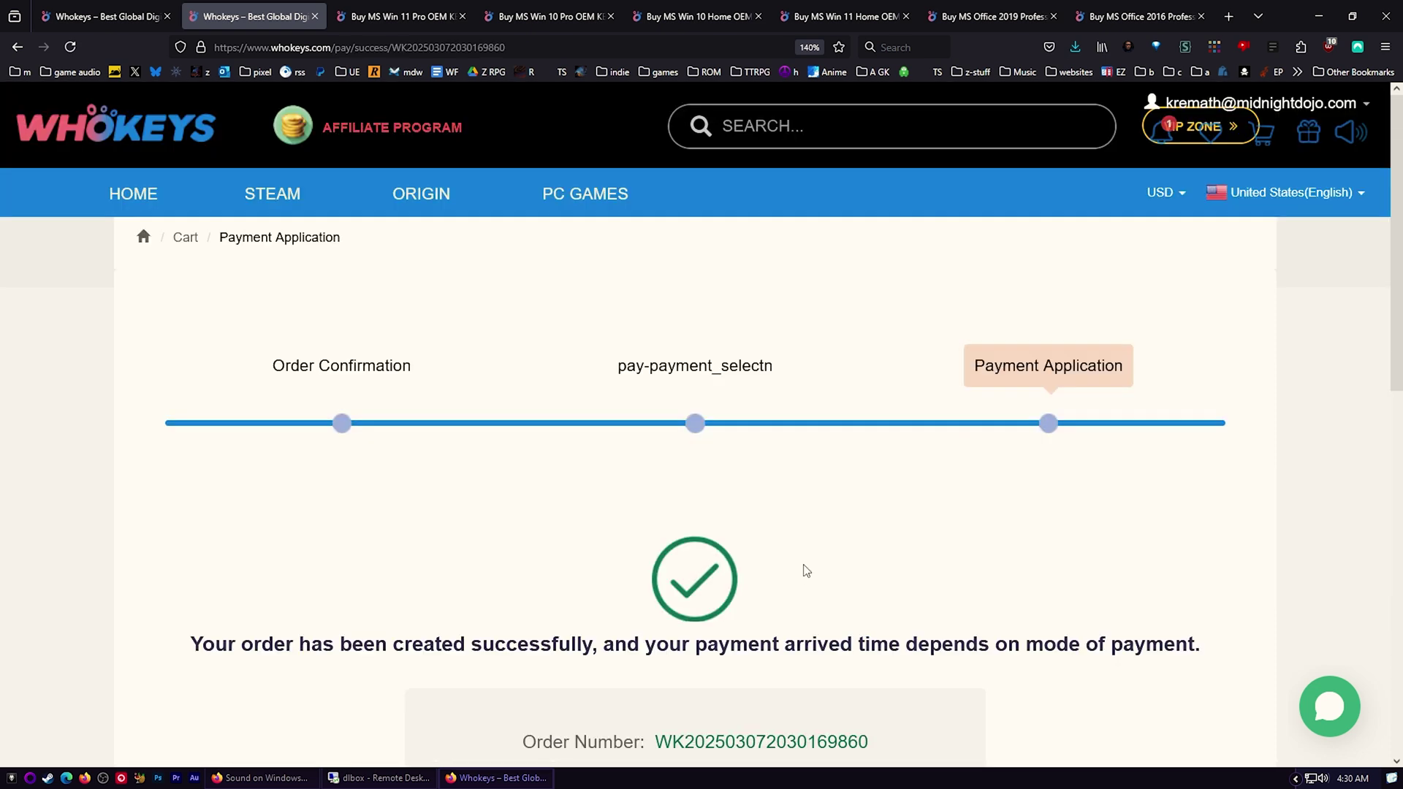
pyautogui.scroll(-5, 808, 520)
pyautogui.moveTo(679, 468); pyautogui.dragTo(411, 468)
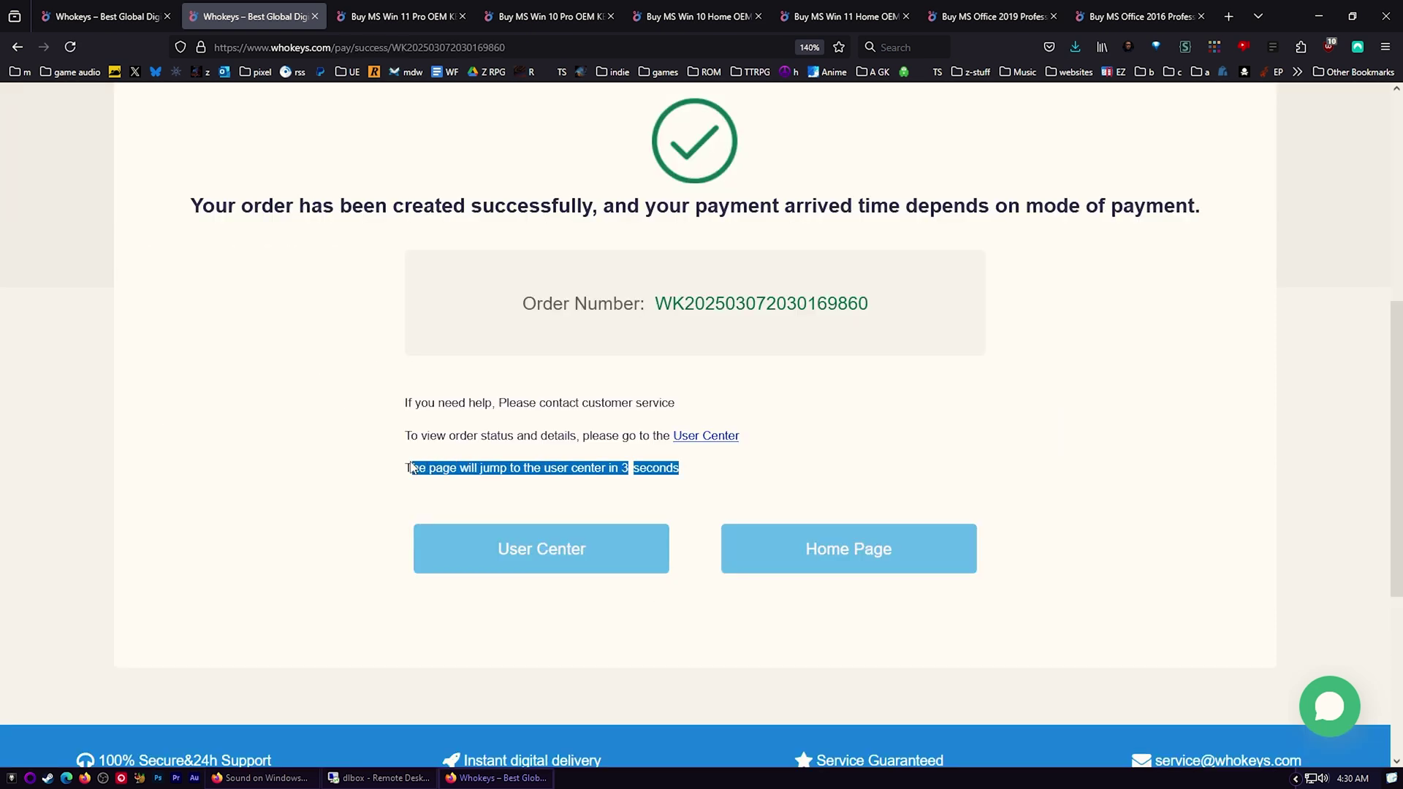
pyautogui.click(571, 555)
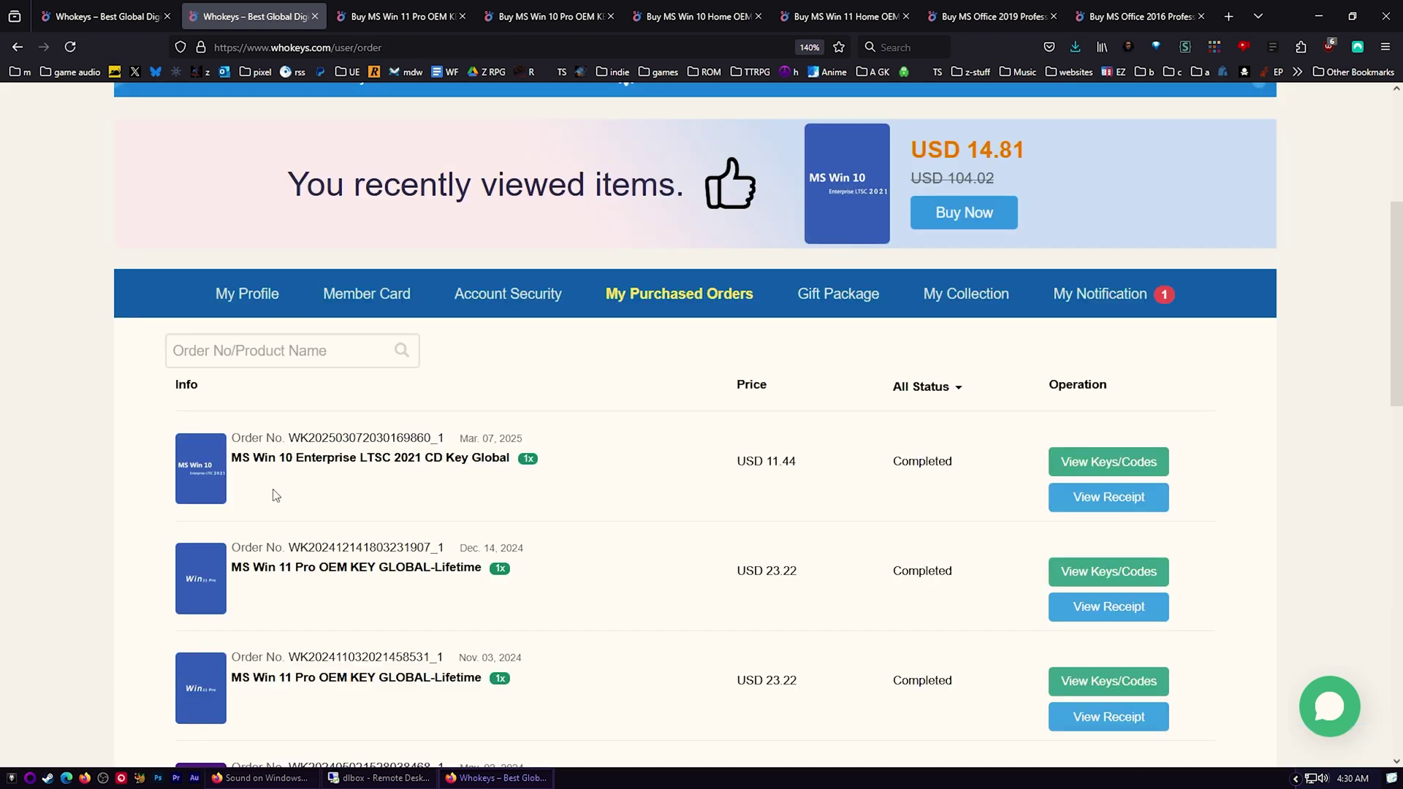
# Reveal and select the Win 10 Enterprise LTSC 2021 order's CD key, then switch to the remote desktop.
pyautogui.scroll(3, 410, 486)
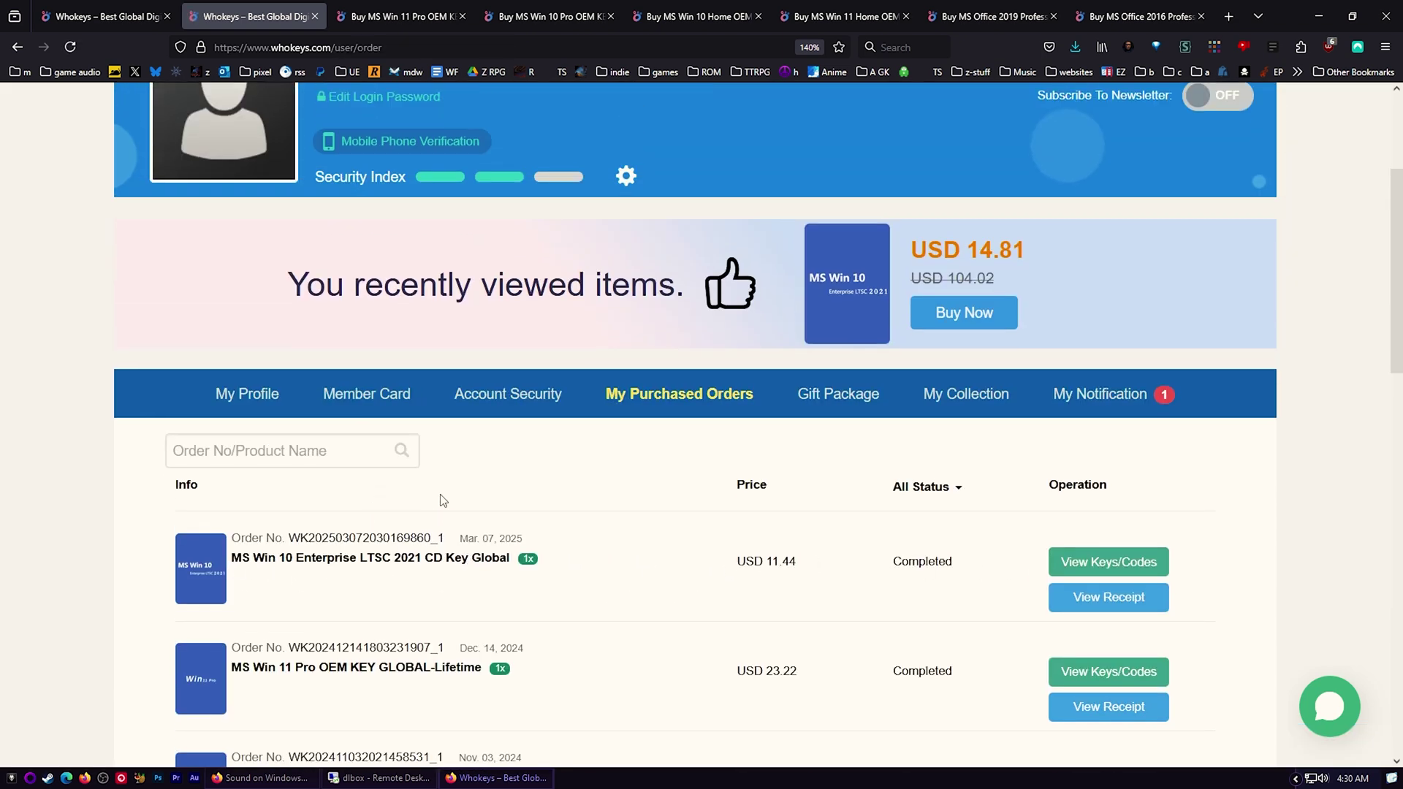
pyautogui.click(1112, 577)
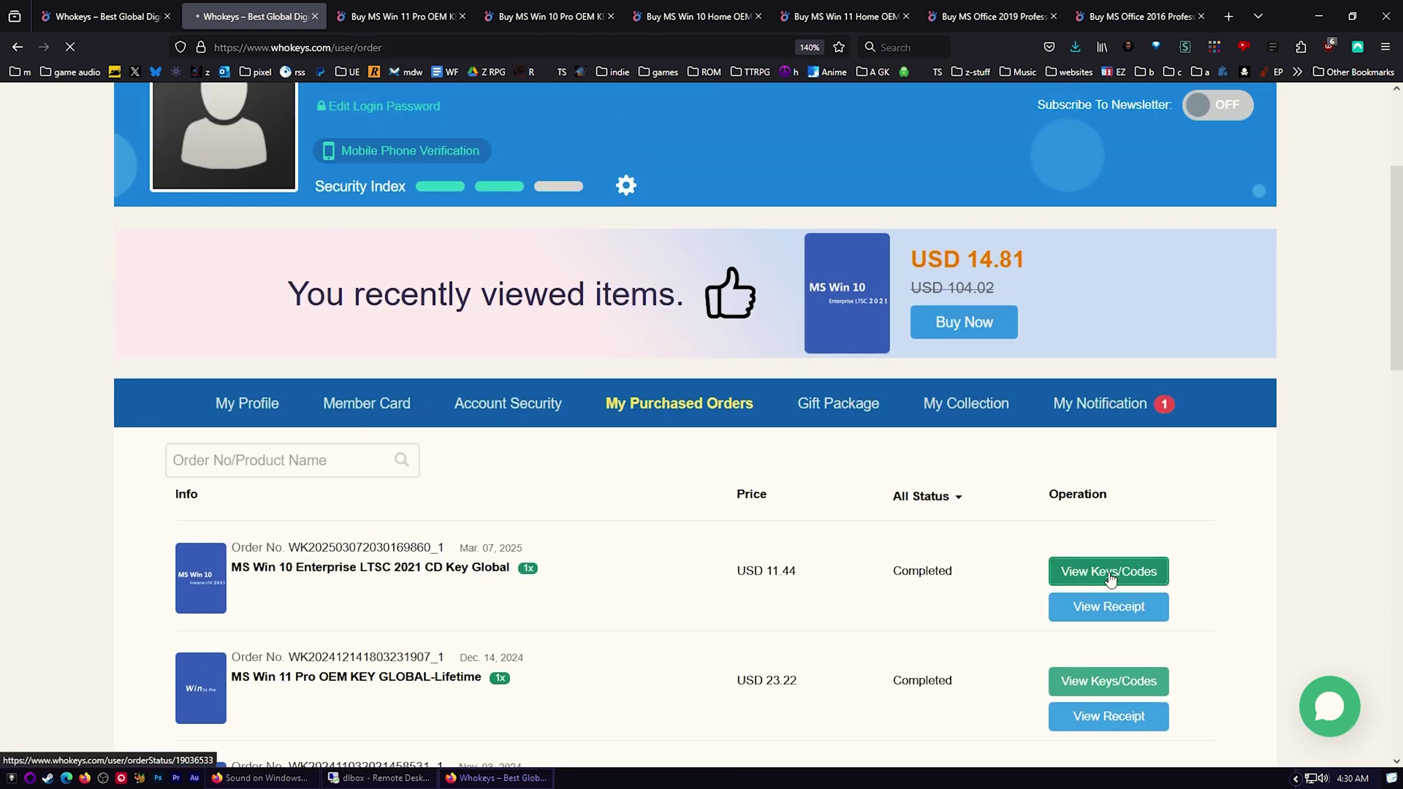
pyautogui.scroll(-3, 515, 579)
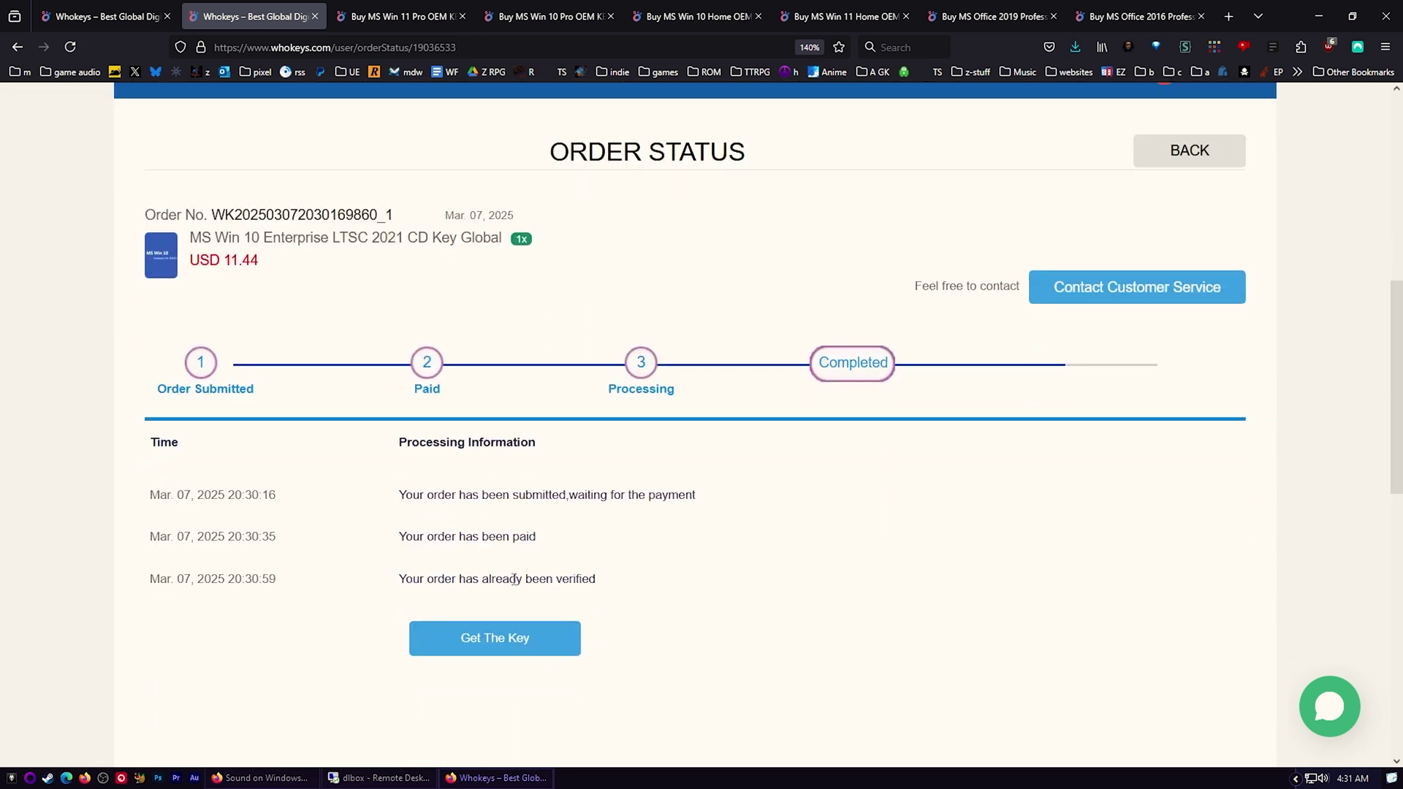
pyautogui.click(486, 638)
pyautogui.scroll(-3, 488, 494)
pyautogui.moveTo(760, 489); pyautogui.dragTo(549, 486)
pyautogui.hotkey('alt', 'Tab')
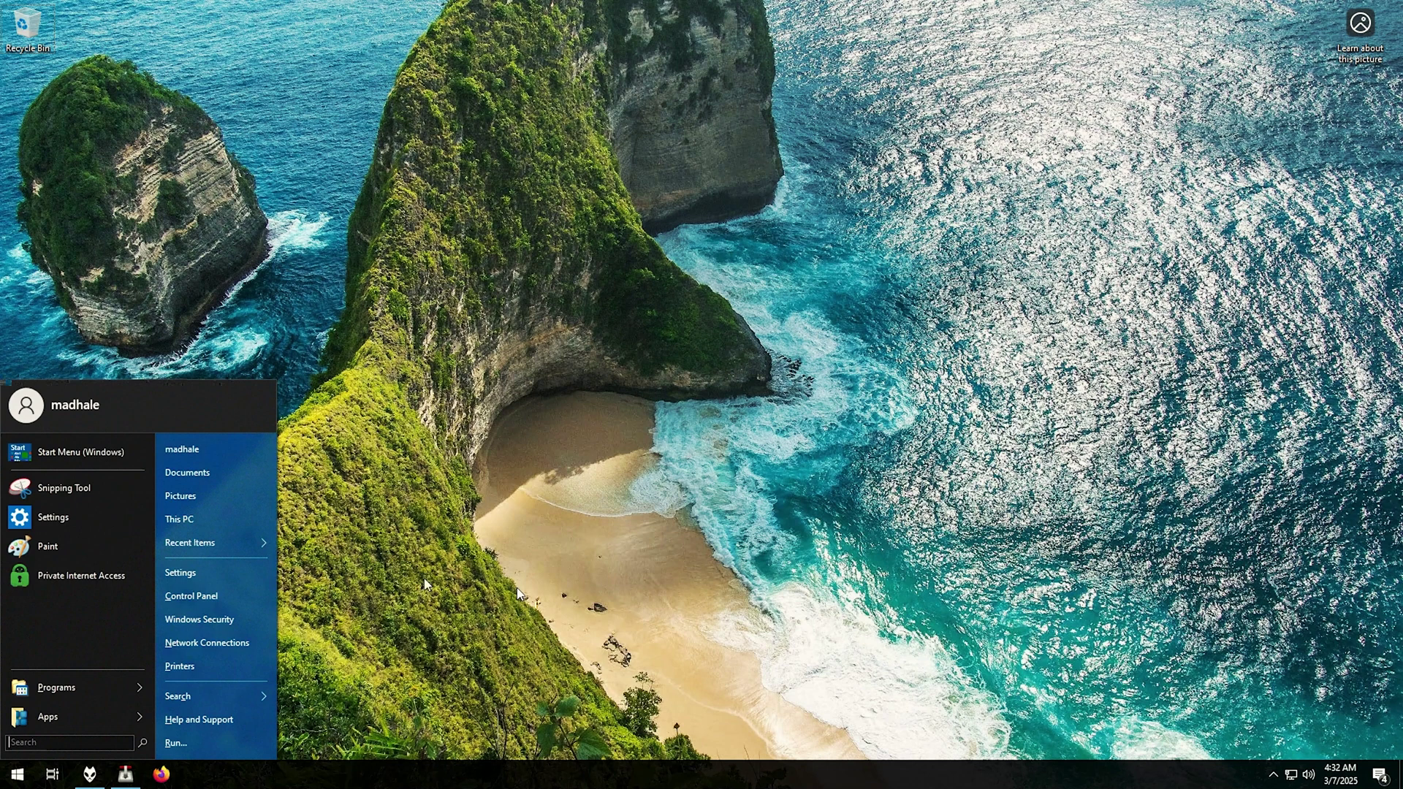
# Search 'acti' from the Start menu to reach Windows Activation settings.
pyautogui.click(517, 594)
pyautogui.press('super')
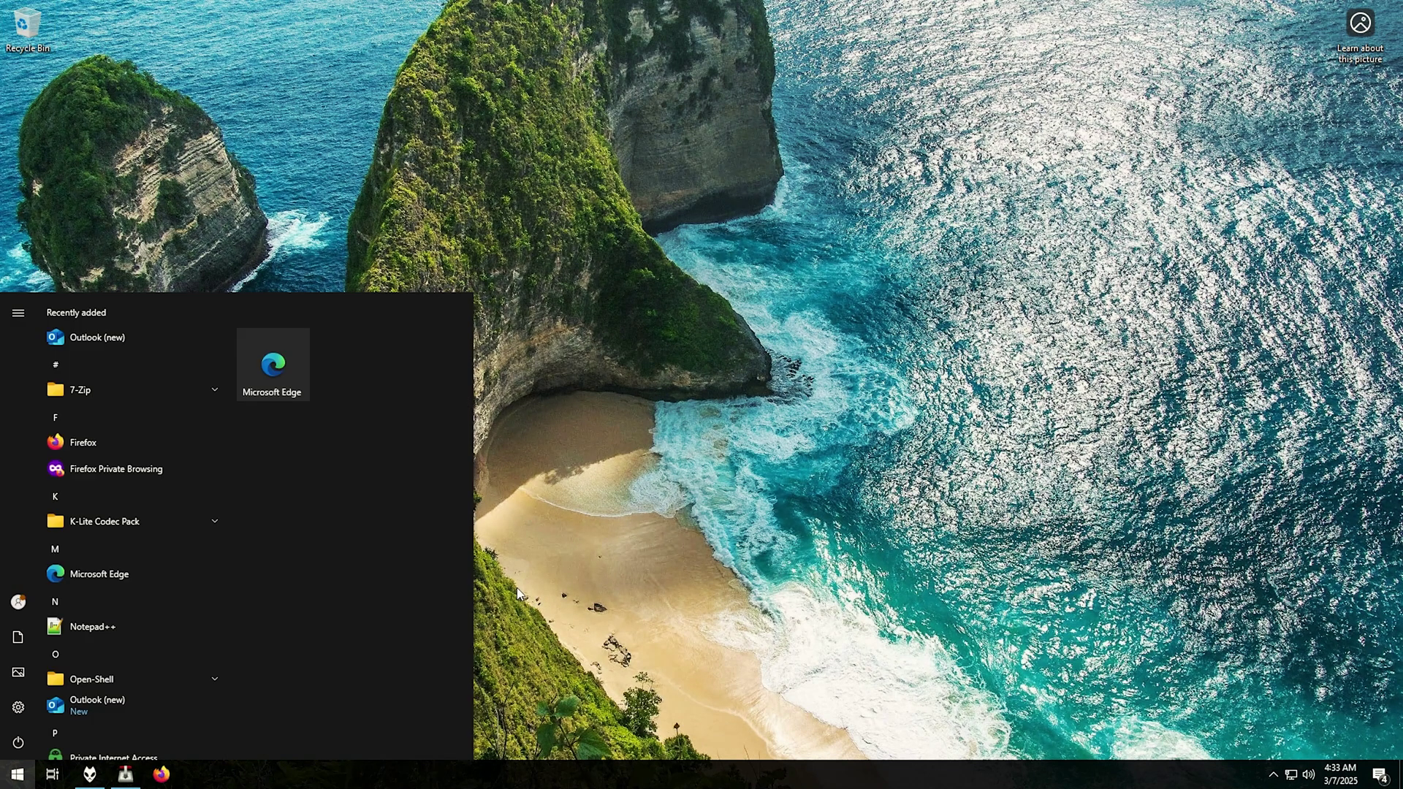
pyautogui.write('acti')
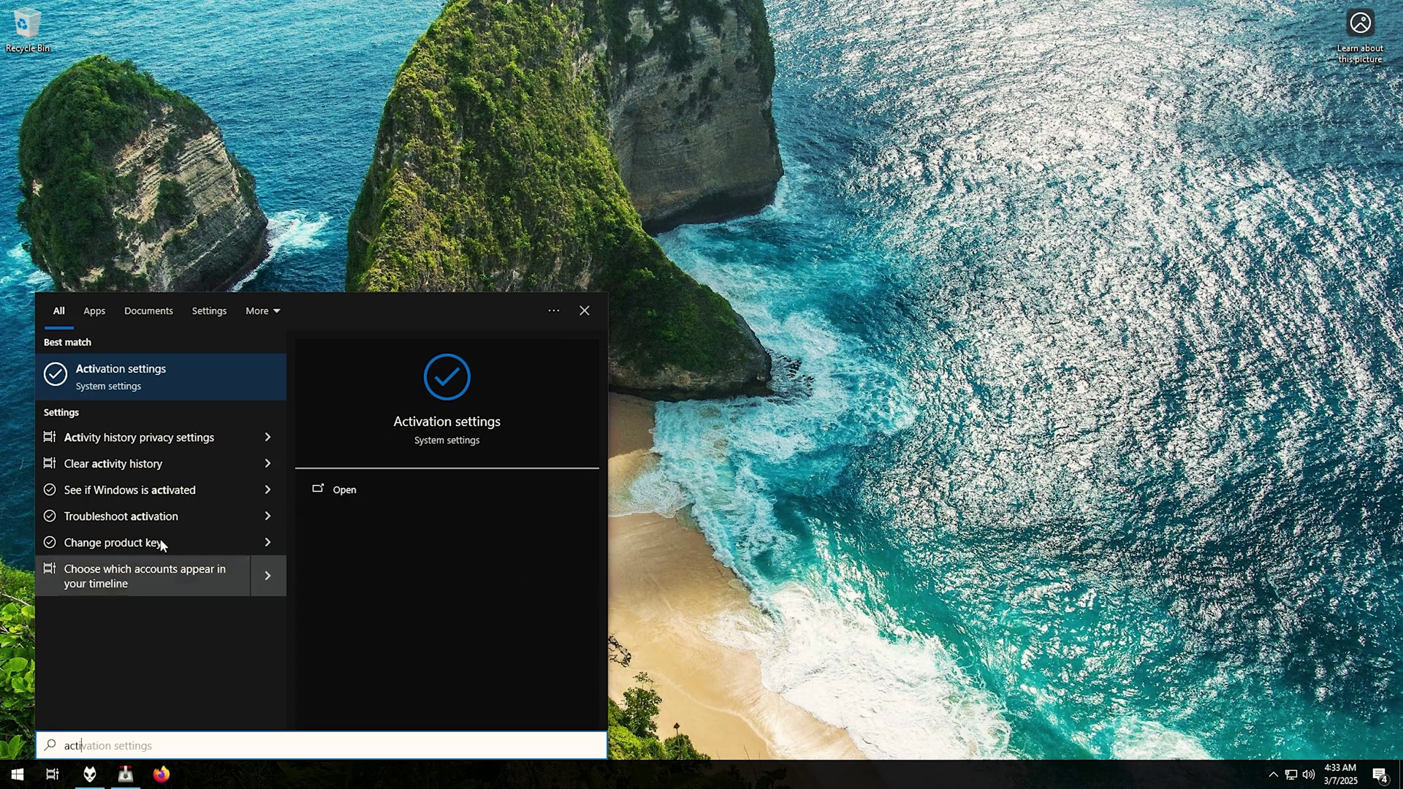
pyautogui.click(154, 383)
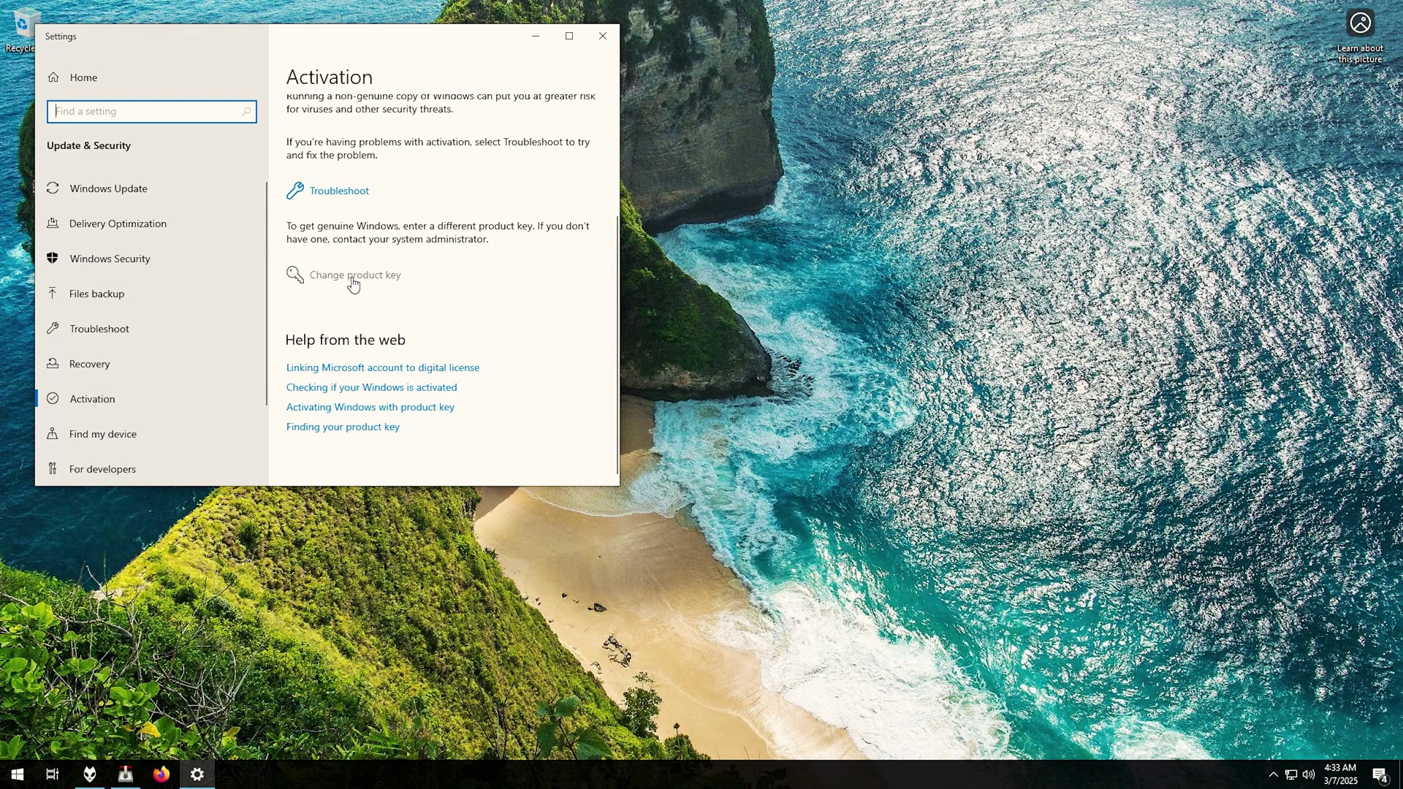
# Paste the purchased key under Change product key to activate Windows 10 Enterprise LTSC.
pyautogui.click(353, 281)
pyautogui.hotkey('ctrl', 'v')
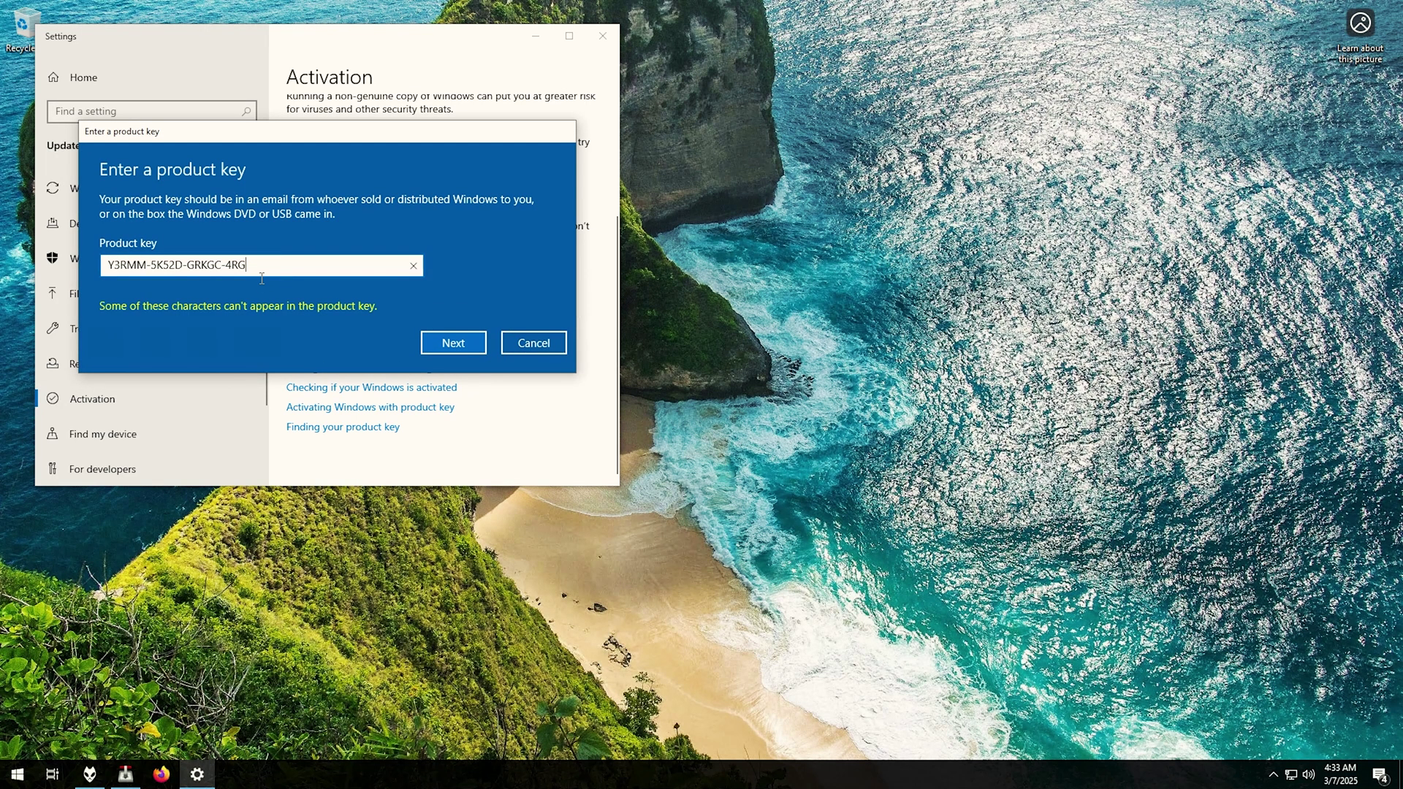
pyautogui.moveTo(249, 265); pyautogui.dragTo(195, 266)
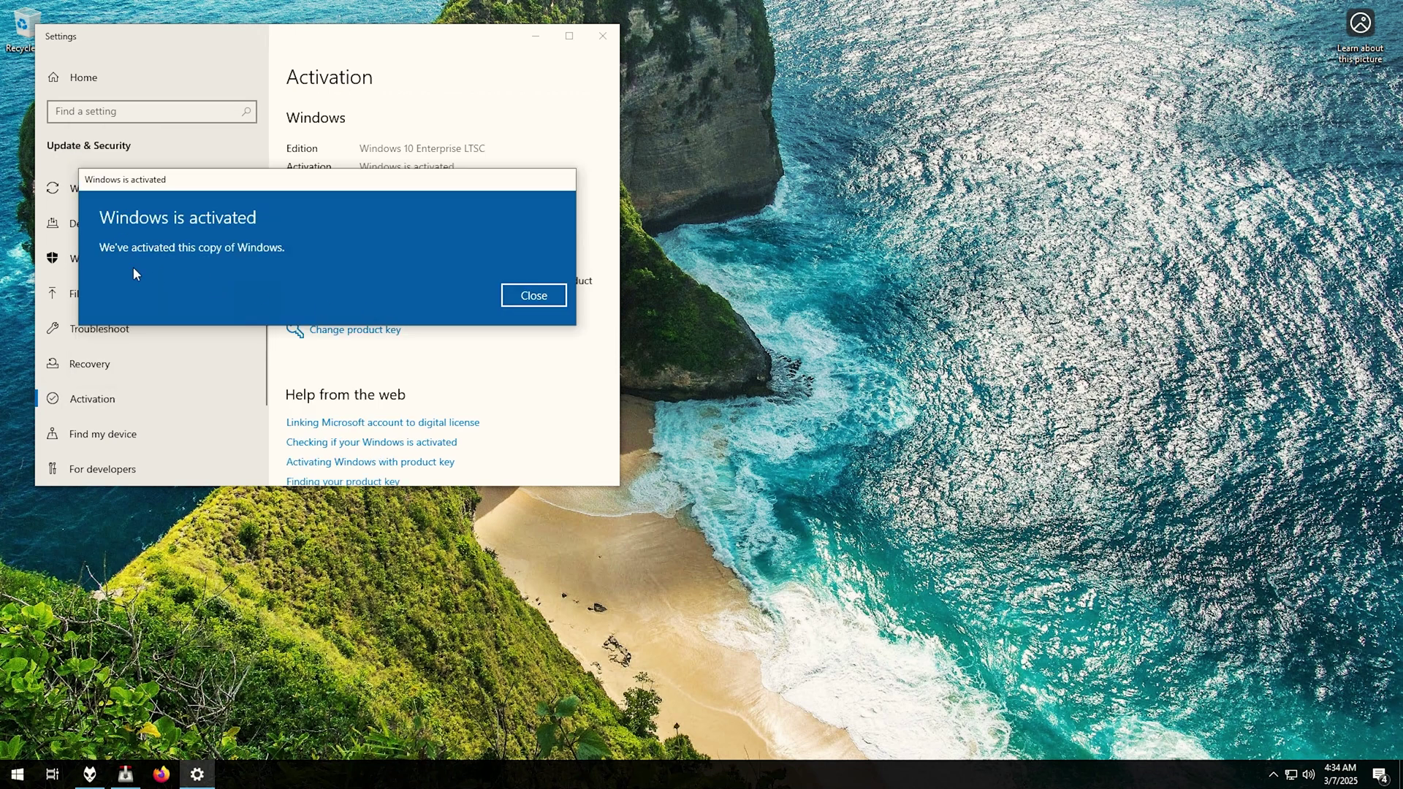
pyautogui.click(534, 295)
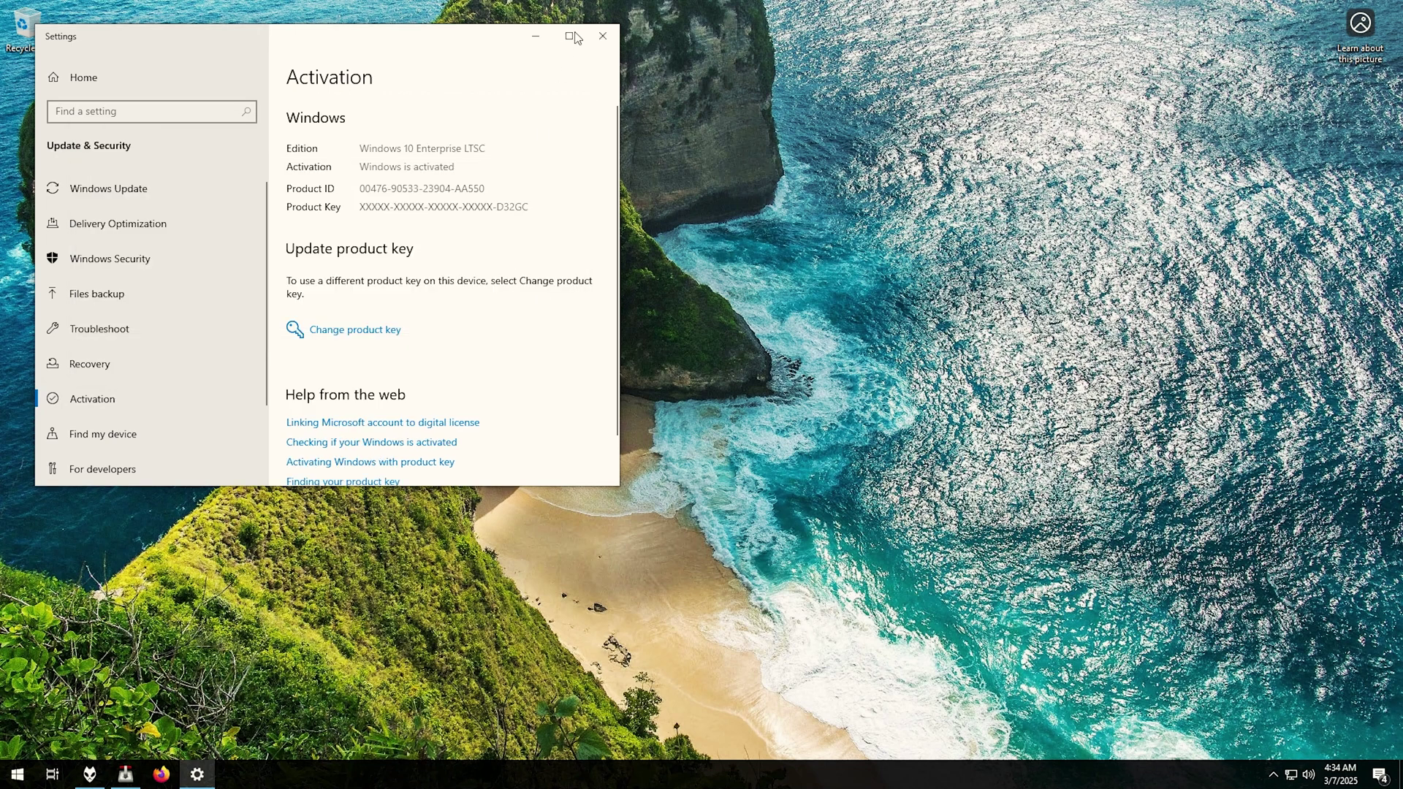
pyautogui.click(602, 35)
pyautogui.rightClick(414, 290)
# Open Personalize and its Colors page, then advance the desktop to the next background.
pyautogui.click(460, 429)
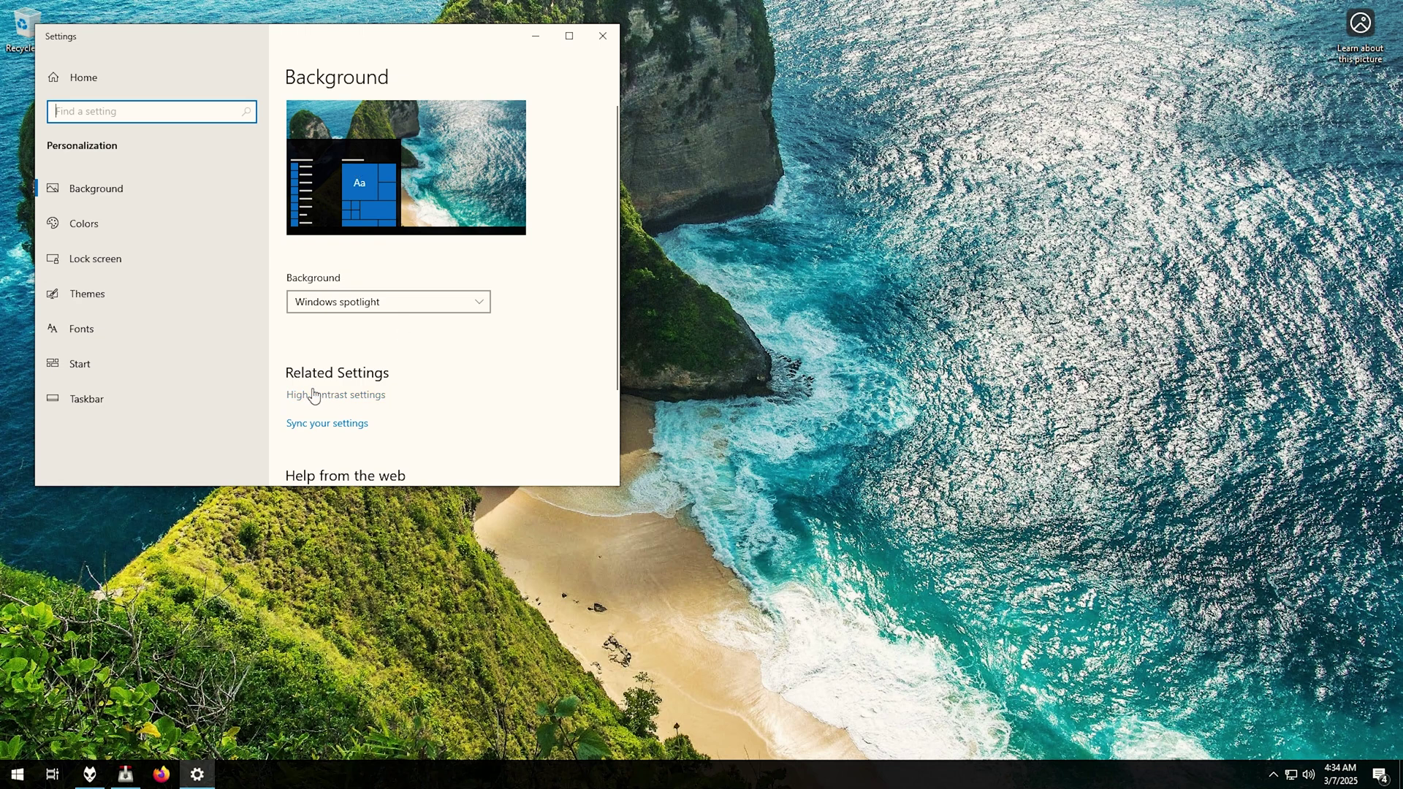
pyautogui.click(115, 229)
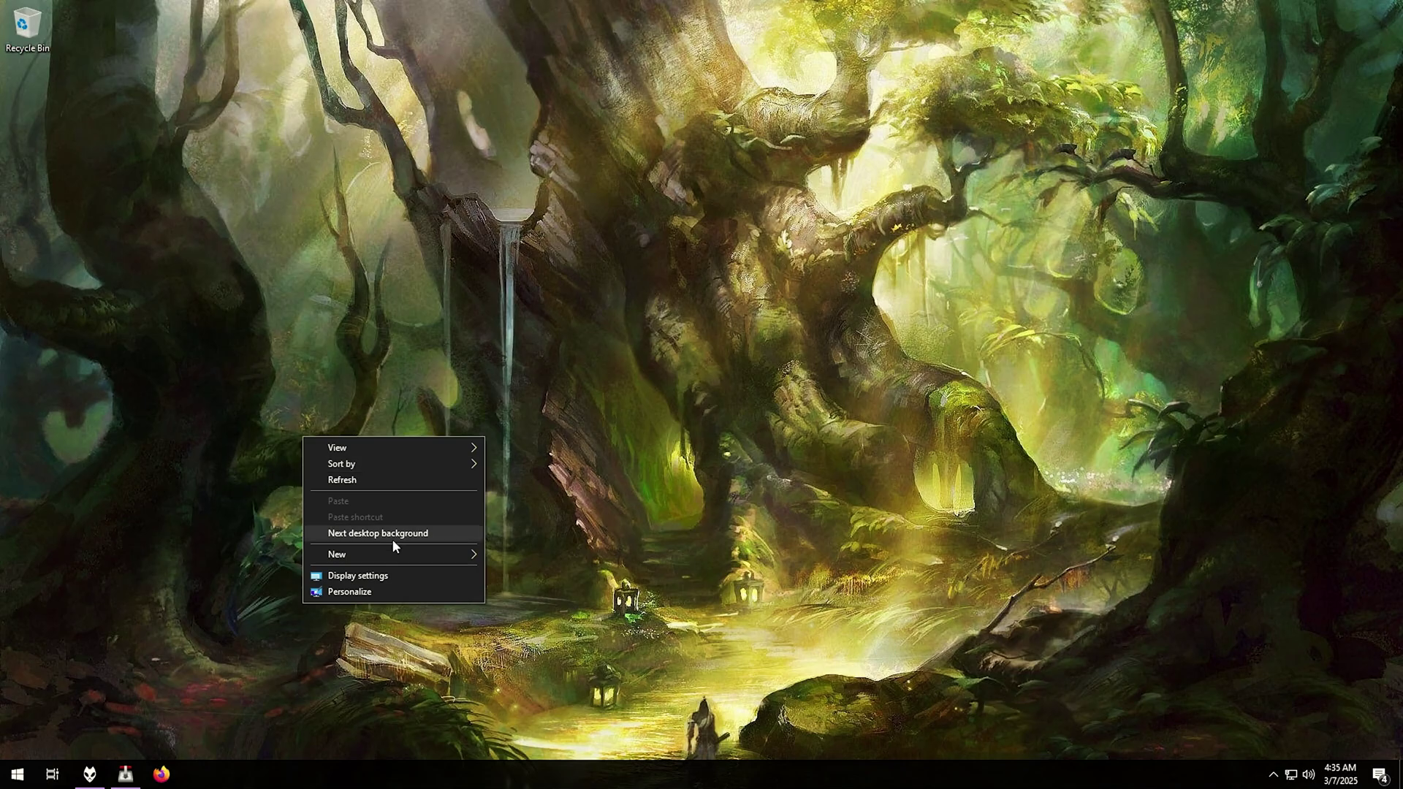
pyautogui.click(393, 536)
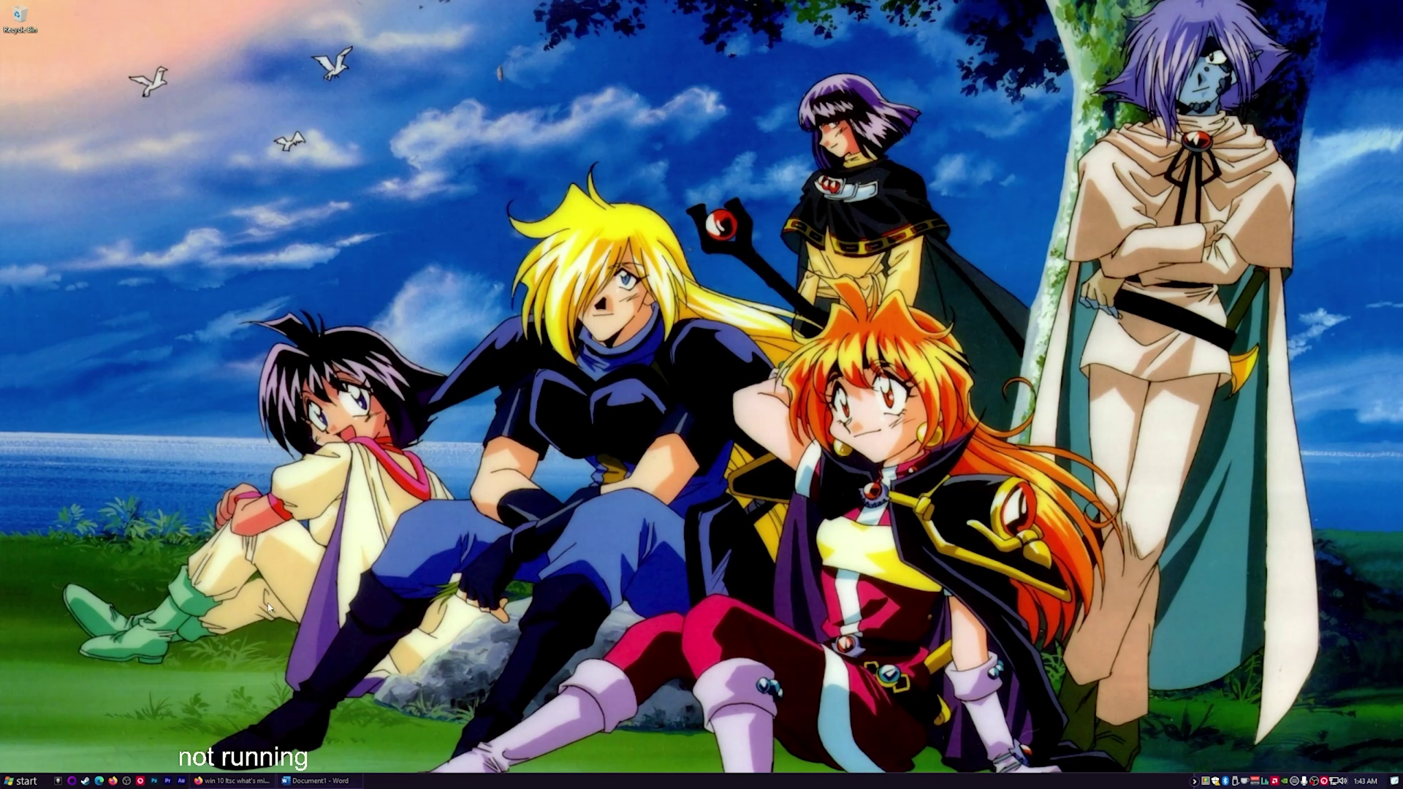
pyautogui.press('super')
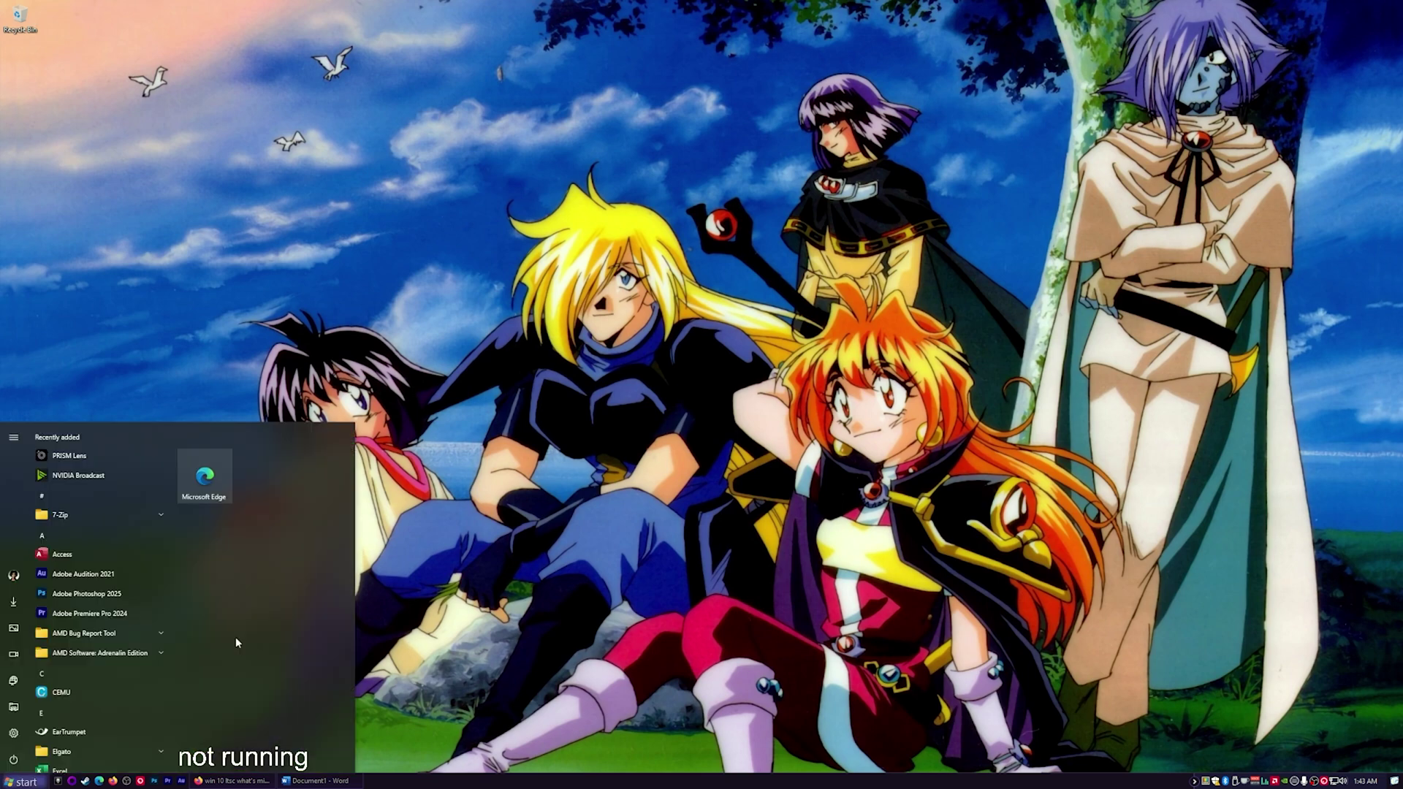
pyautogui.write('store')
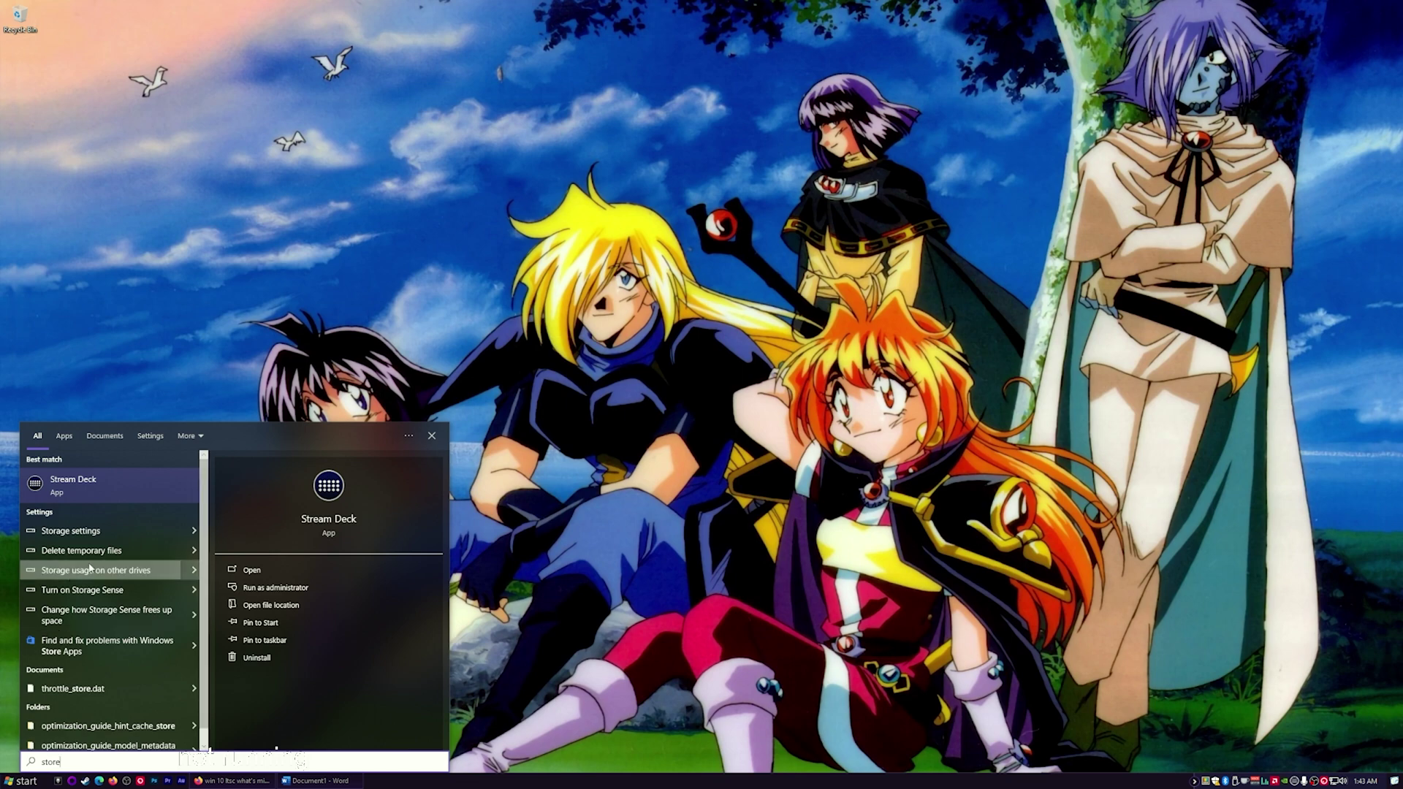
pyautogui.click(107, 646)
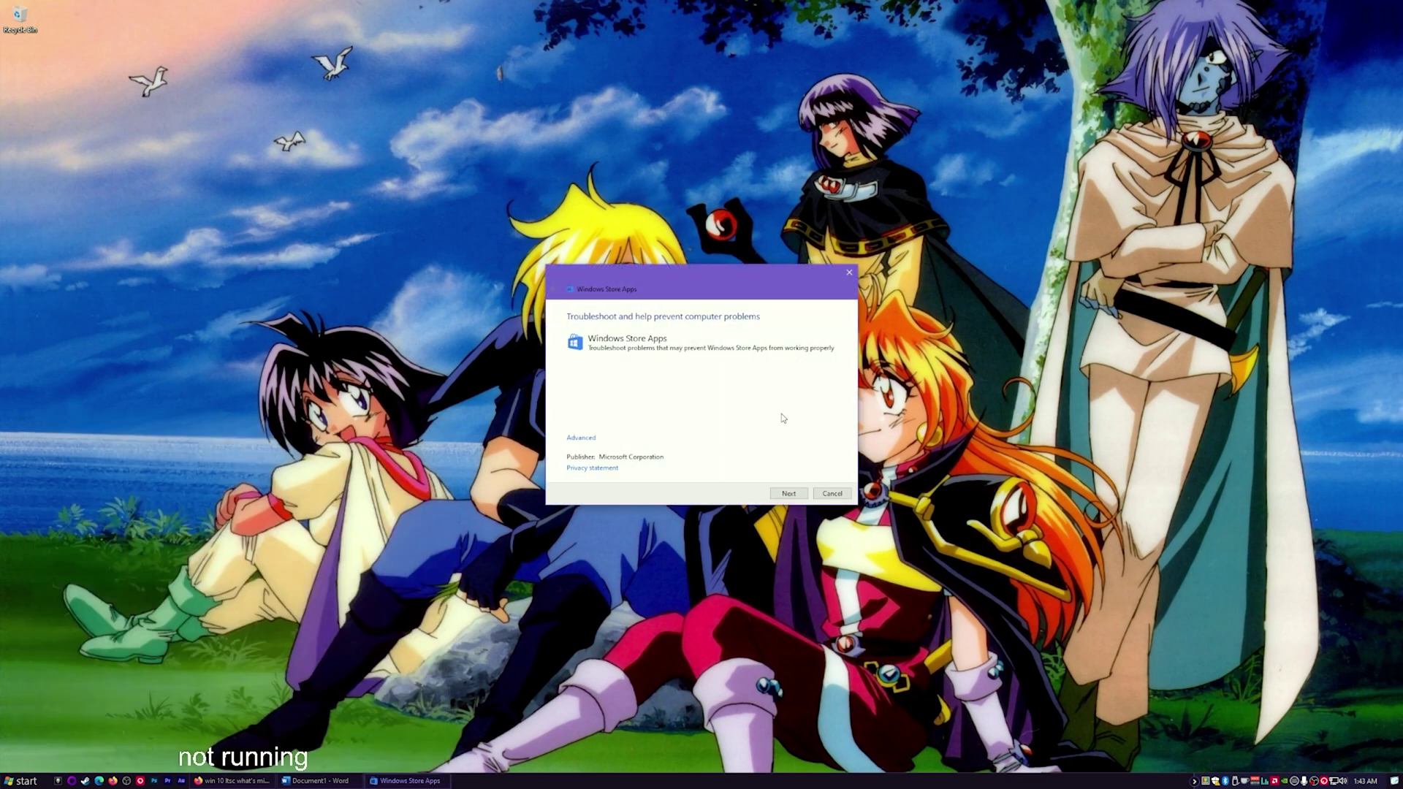
pyautogui.click(790, 494)
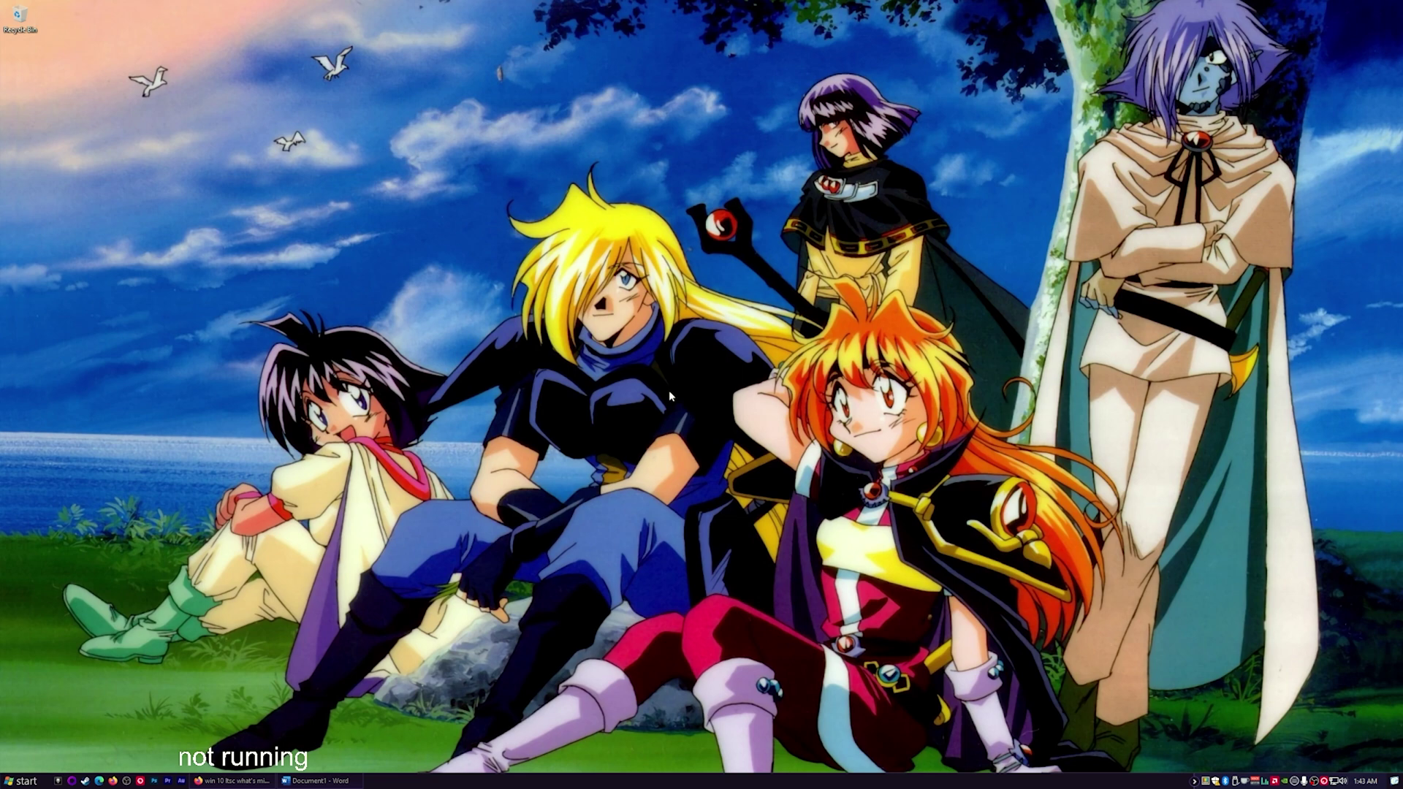
pyautogui.press('super')
# Launch Calculator with a 'calc' search, move its window around, then close it.
pyautogui.write('calc')
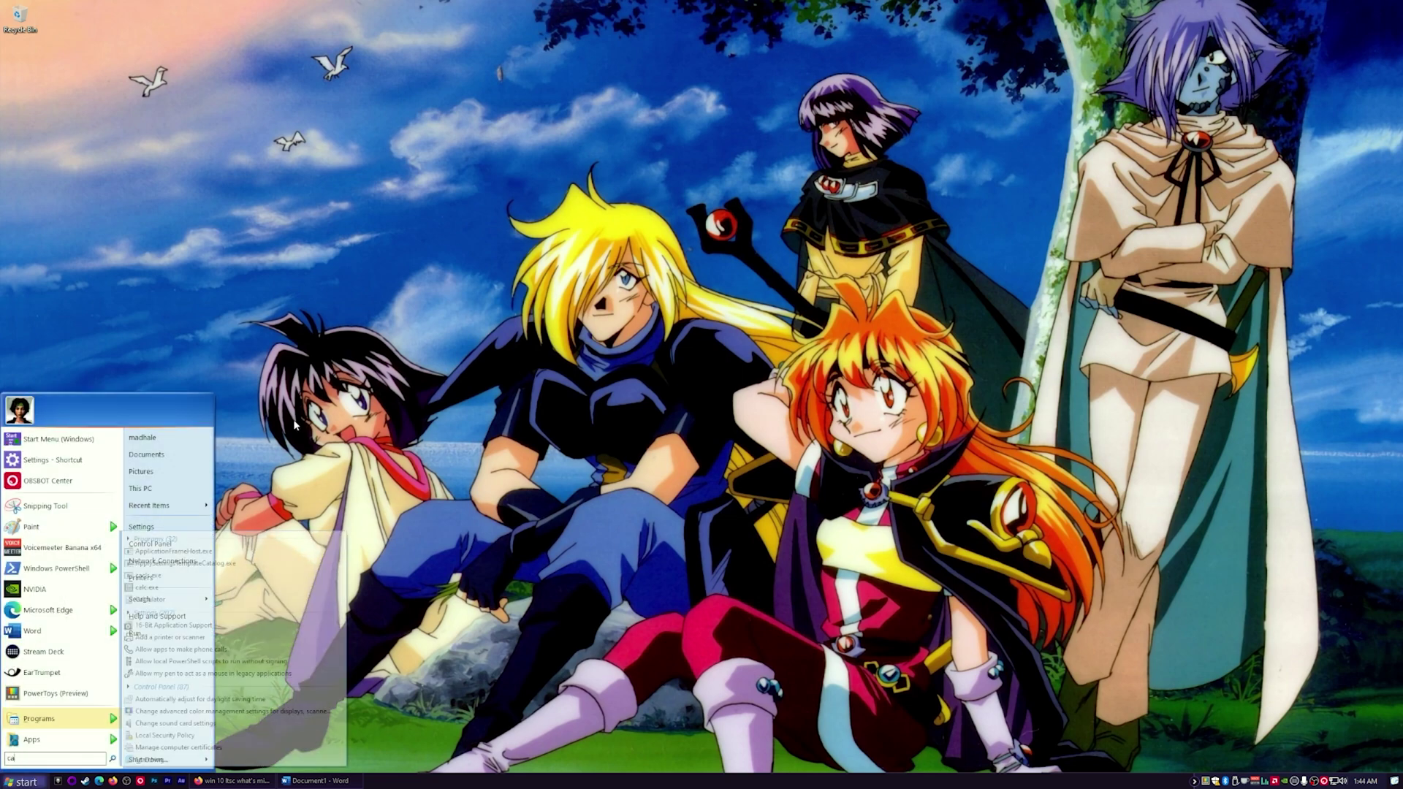
pyautogui.press('Return')
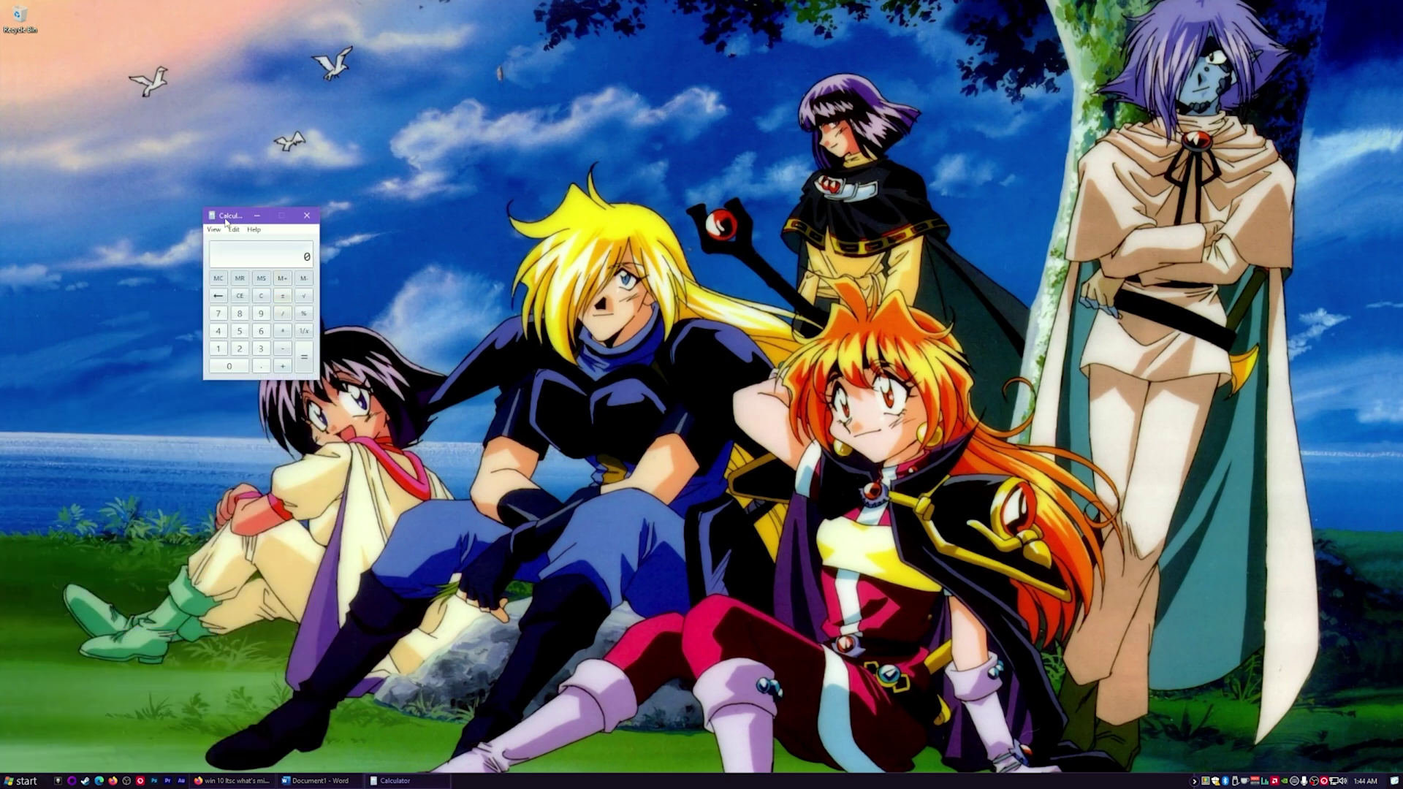
pyautogui.moveTo(226, 222); pyautogui.dragTo(184, 208)
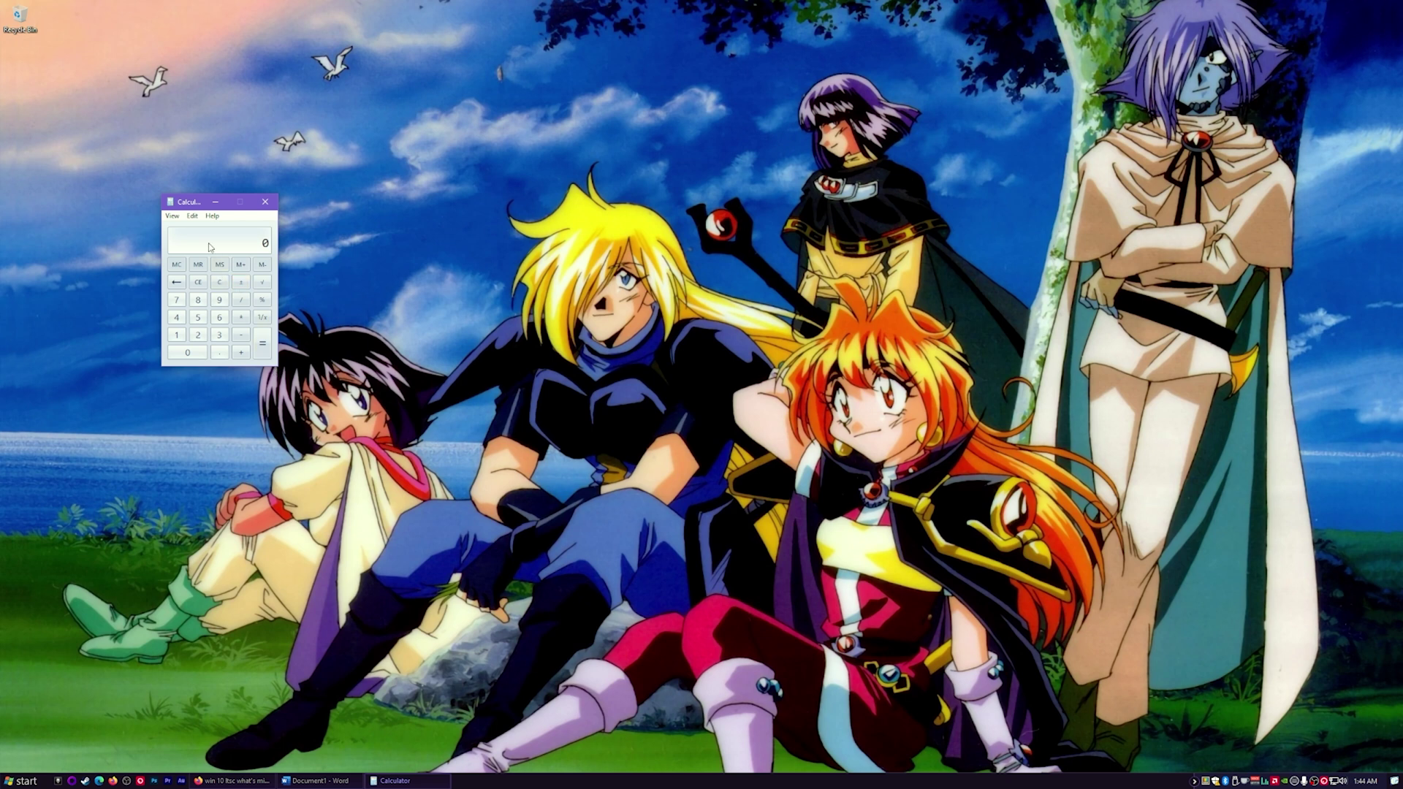
pyautogui.moveTo(197, 203); pyautogui.dragTo(257, 225)
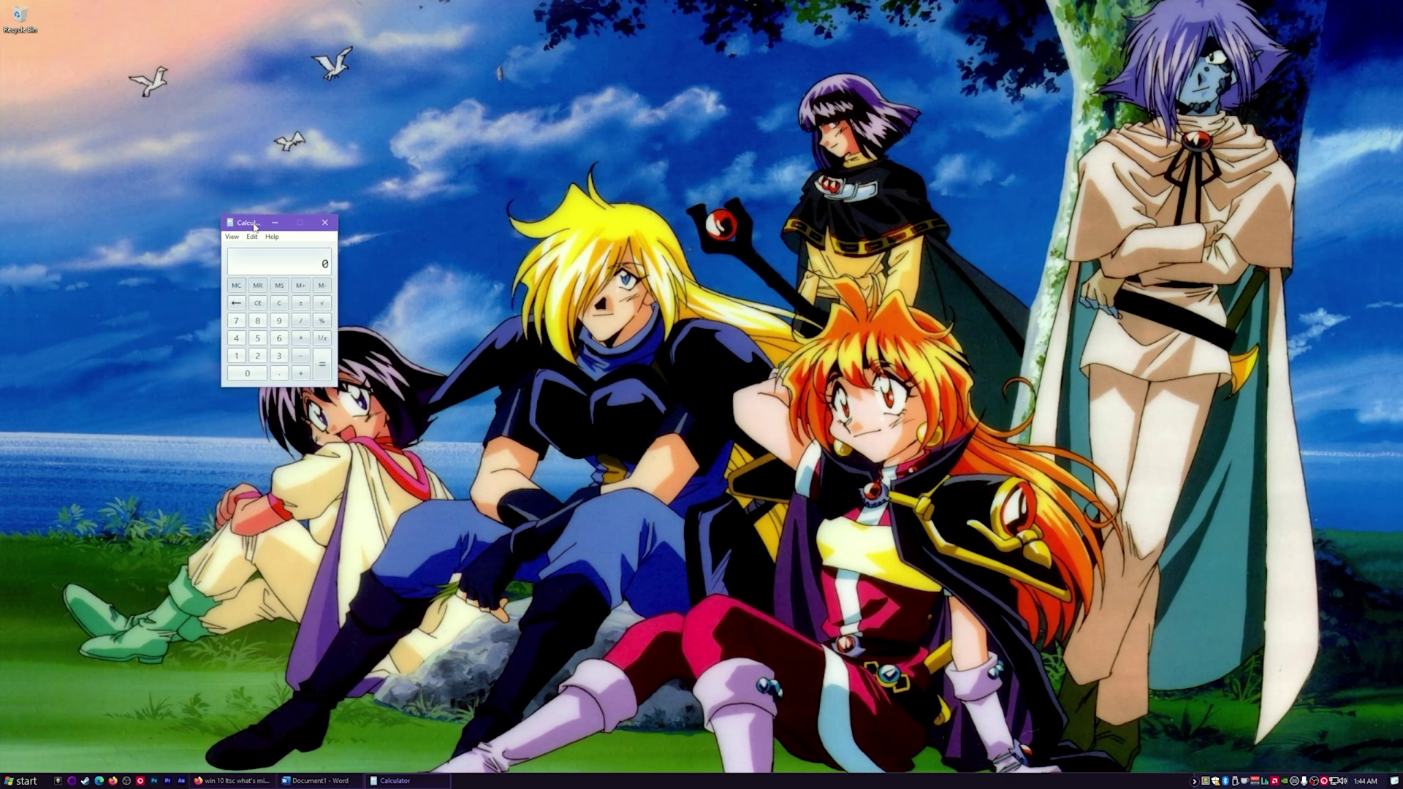
pyautogui.click(324, 223)
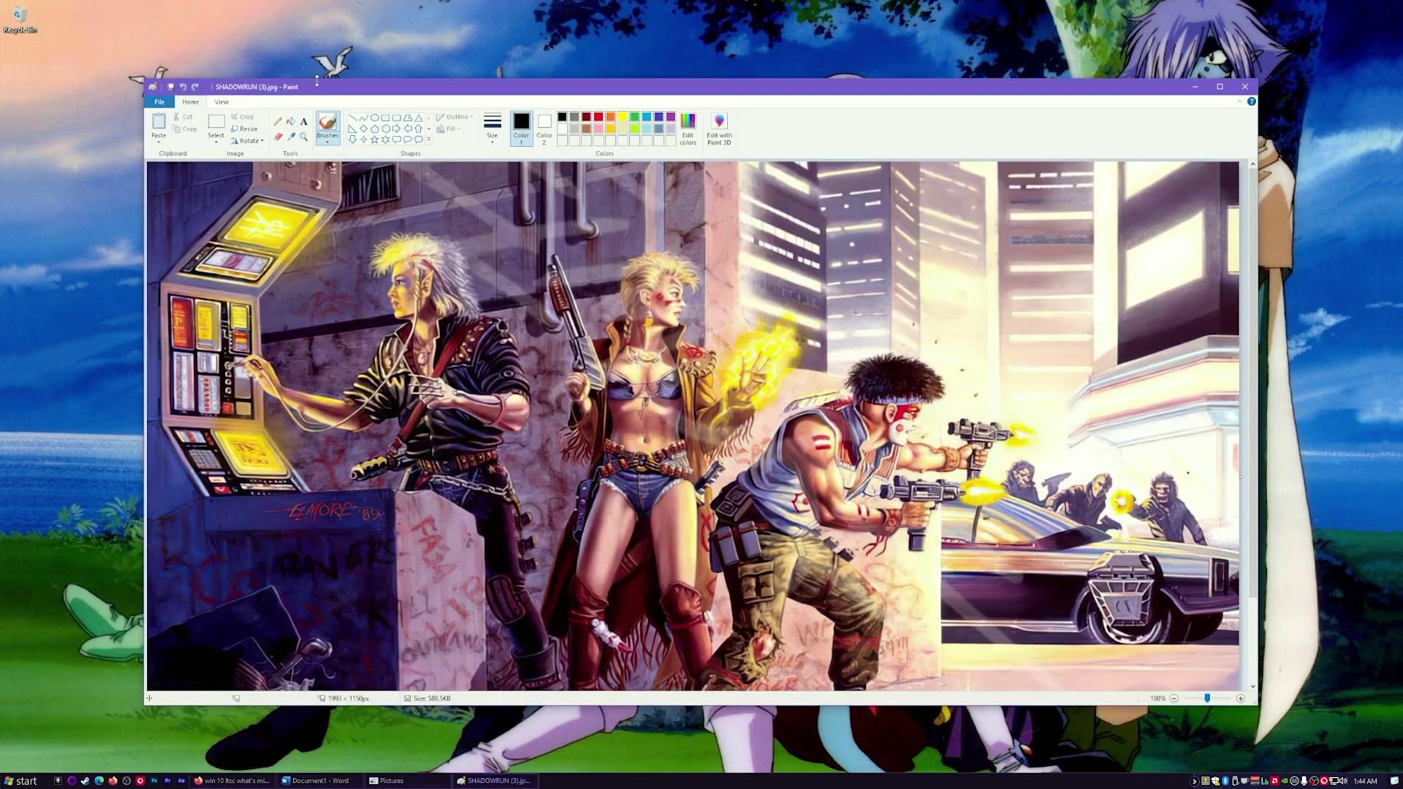
# Move the Paint window showing the SHADOWRUN image, then close Paint.
pyautogui.moveTo(319, 87); pyautogui.dragTo(262, 78)
pyautogui.scroll(-3, 1002, 444)
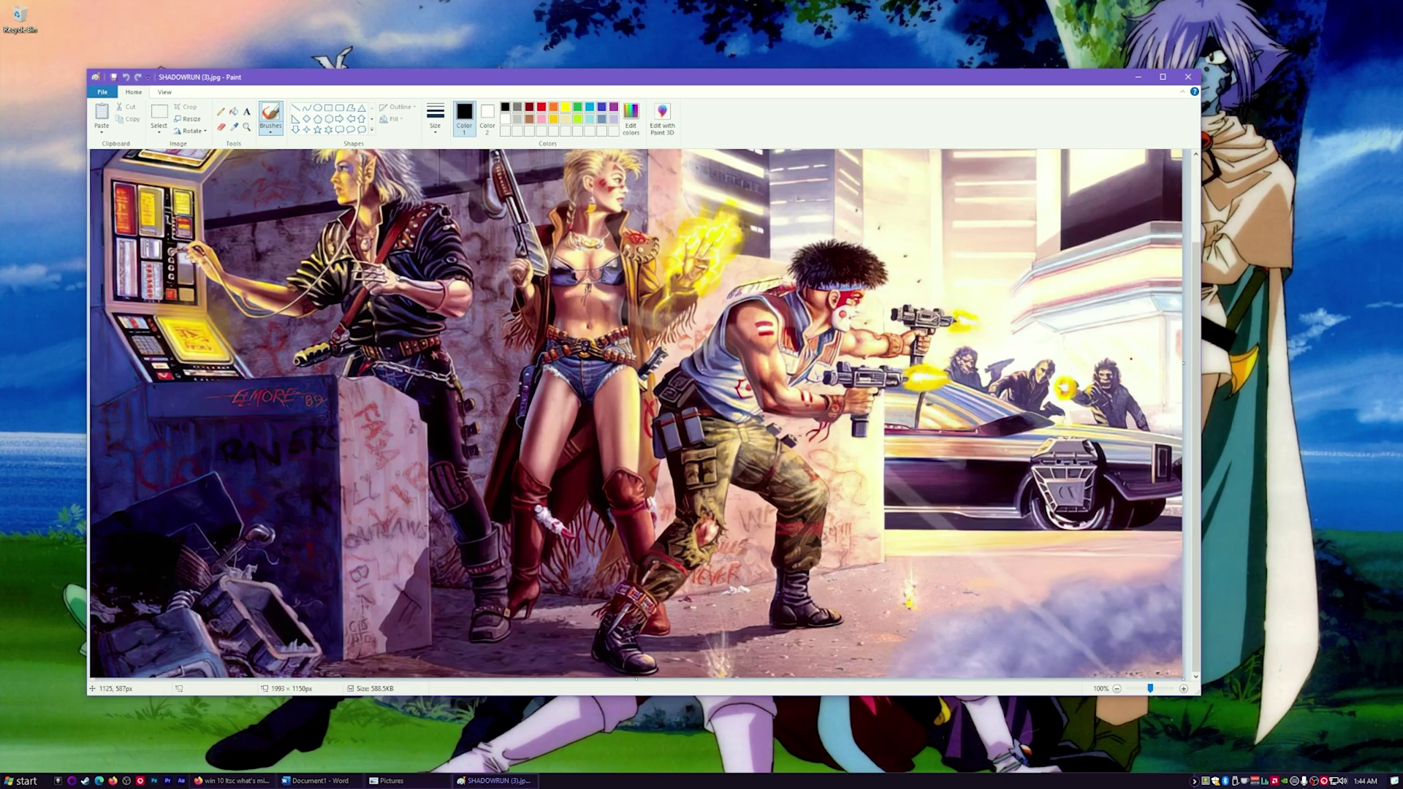
pyautogui.scroll(3, 1002, 444)
pyautogui.click(1187, 76)
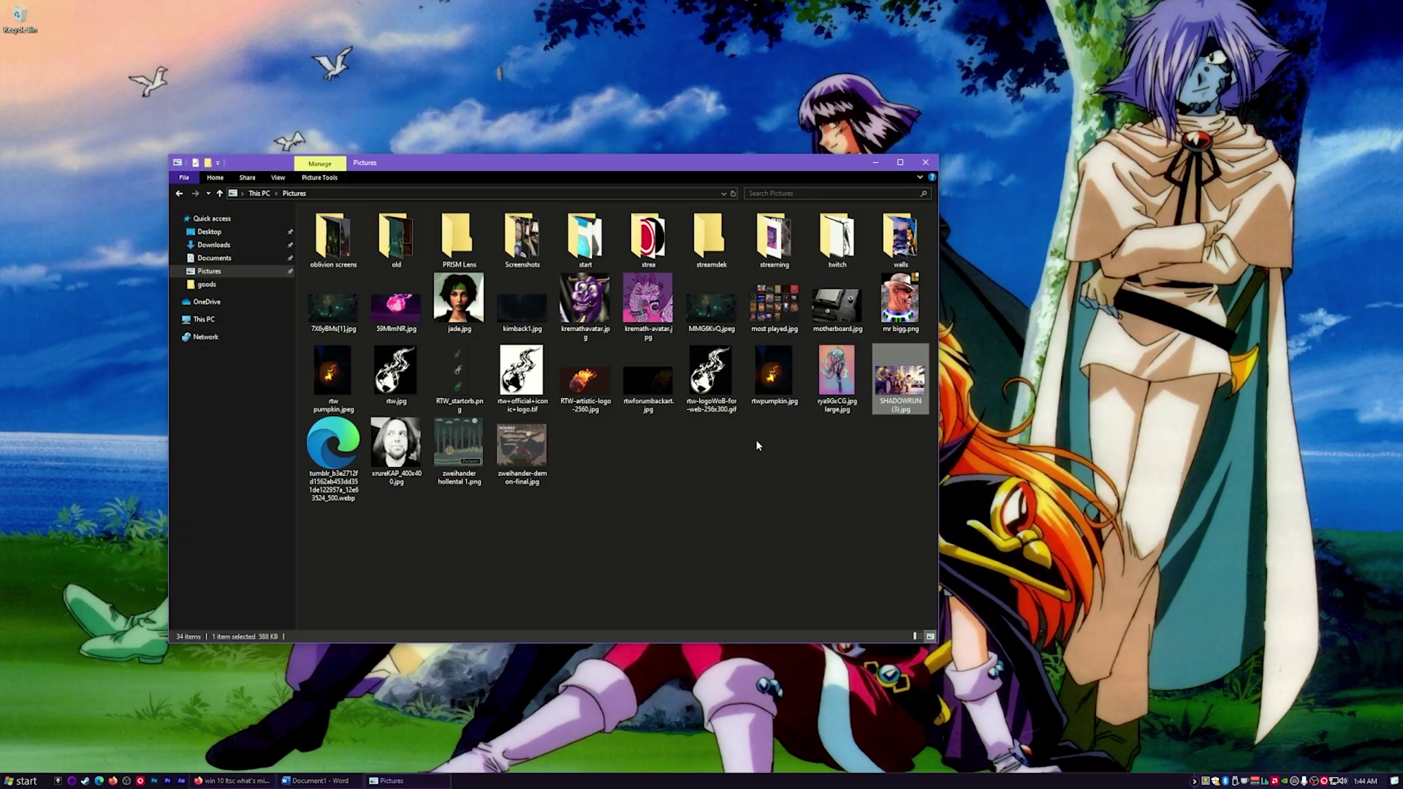